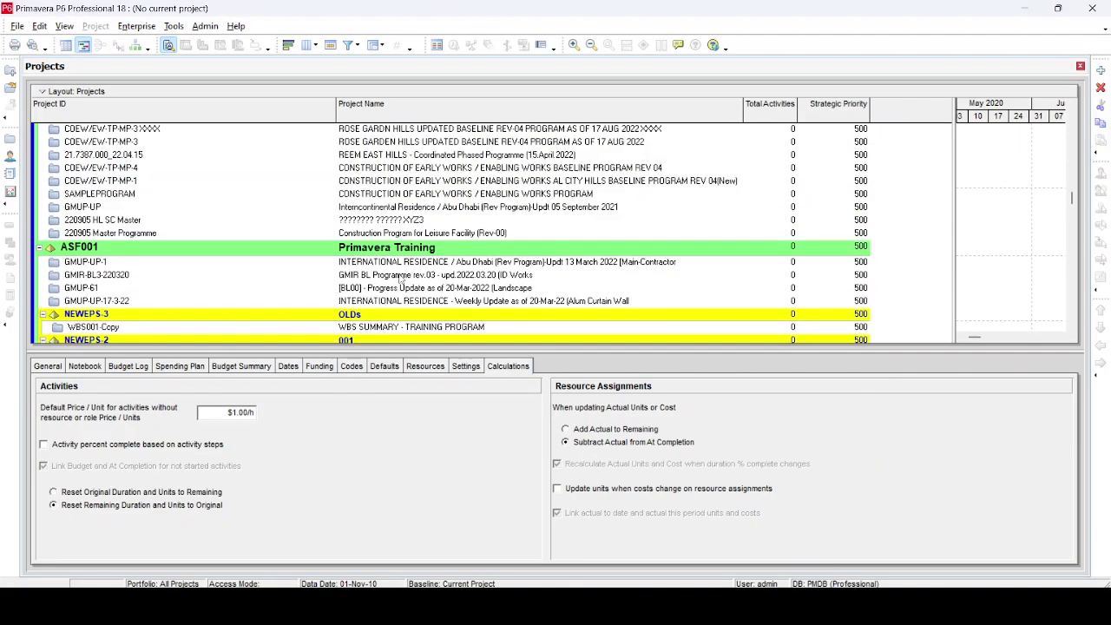
Start an XER import of 159-UPDT 20-03-2022 (Rev BL), set to create a new project.
scroll(403, 286, down, 4)
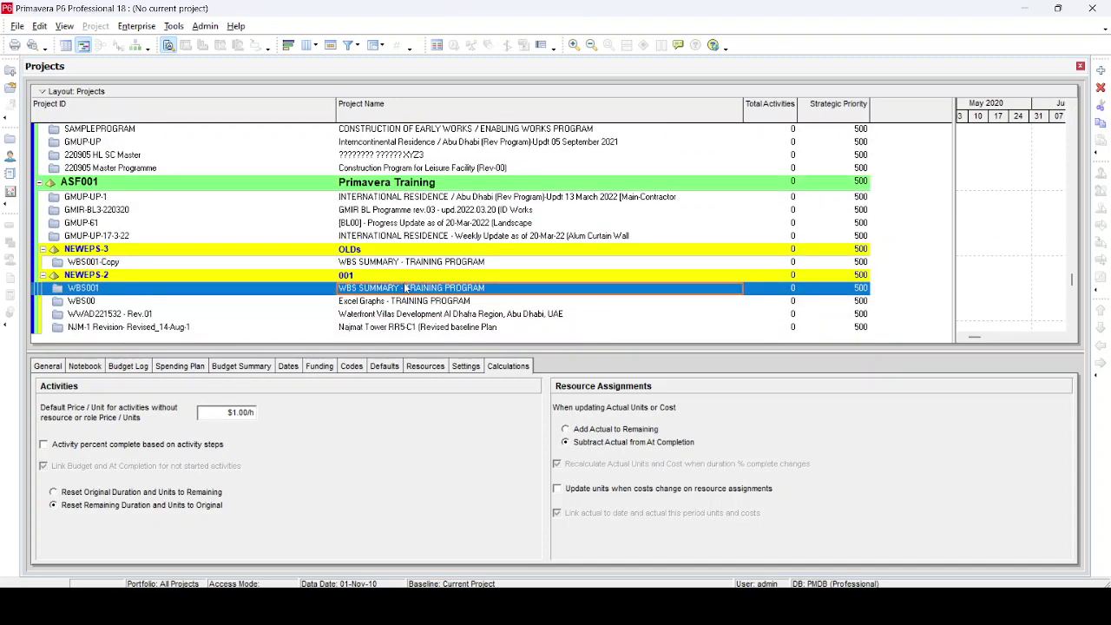
click(19, 27)
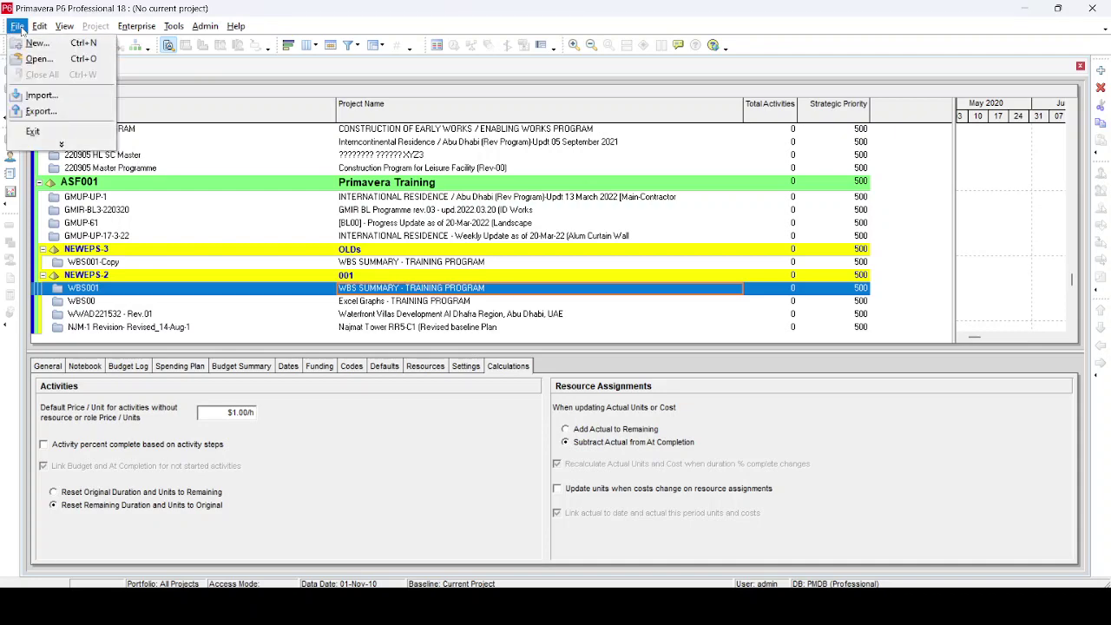
click(40, 96)
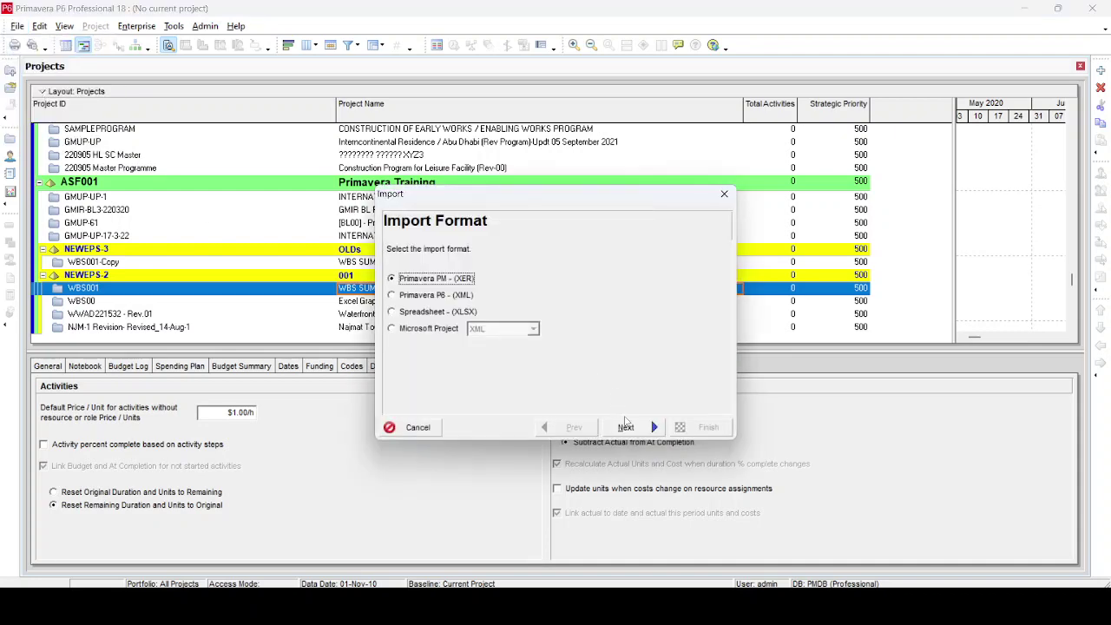
click(627, 428)
click(627, 428)
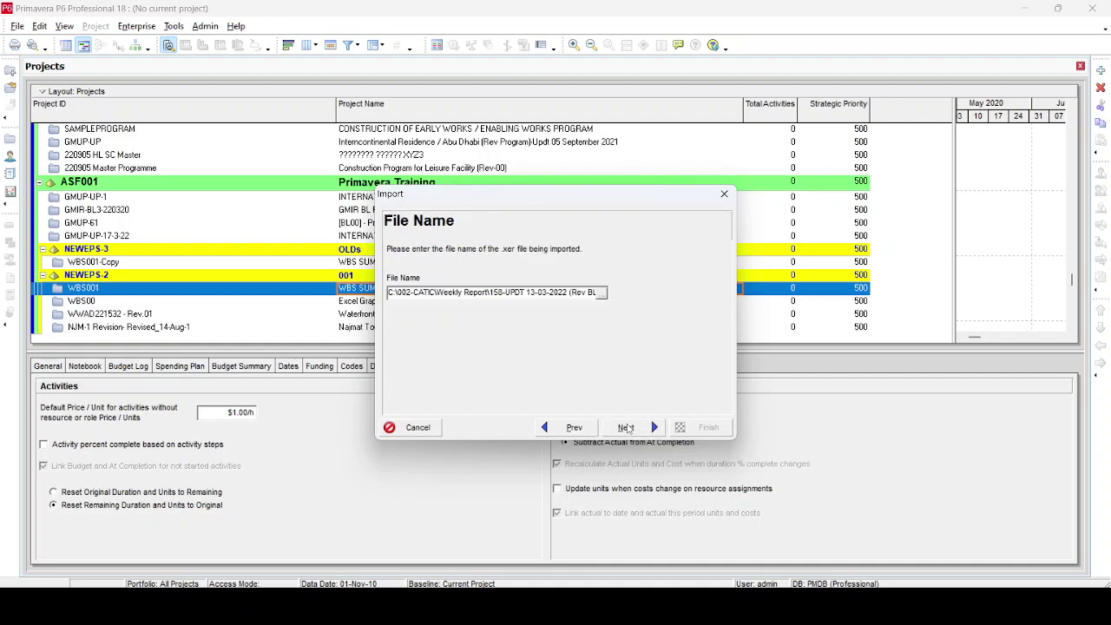
click(601, 292)
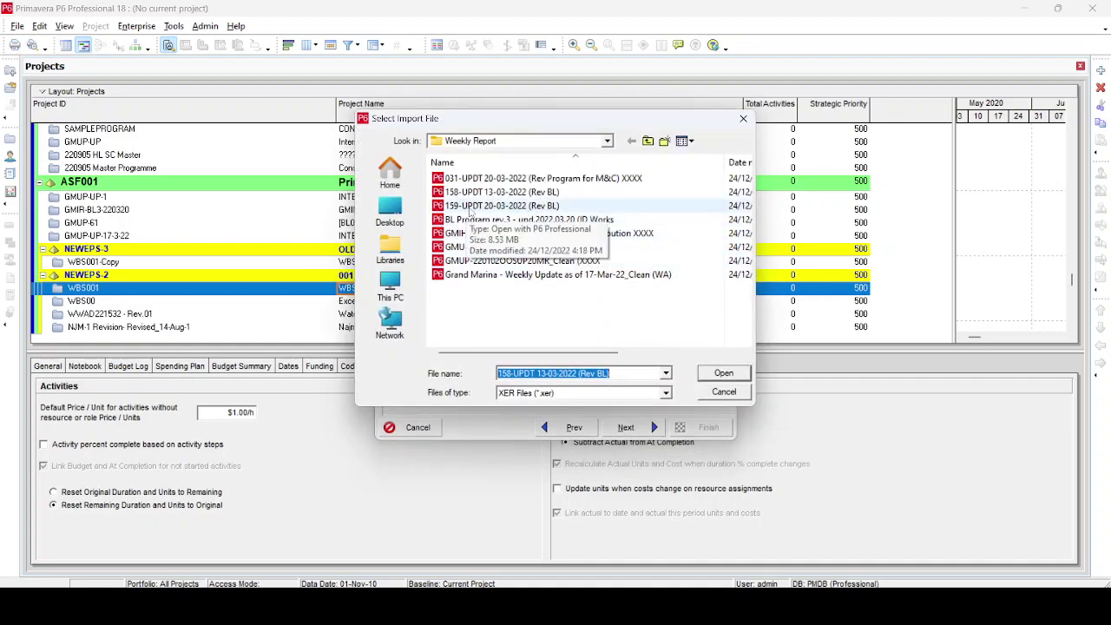
click(511, 208)
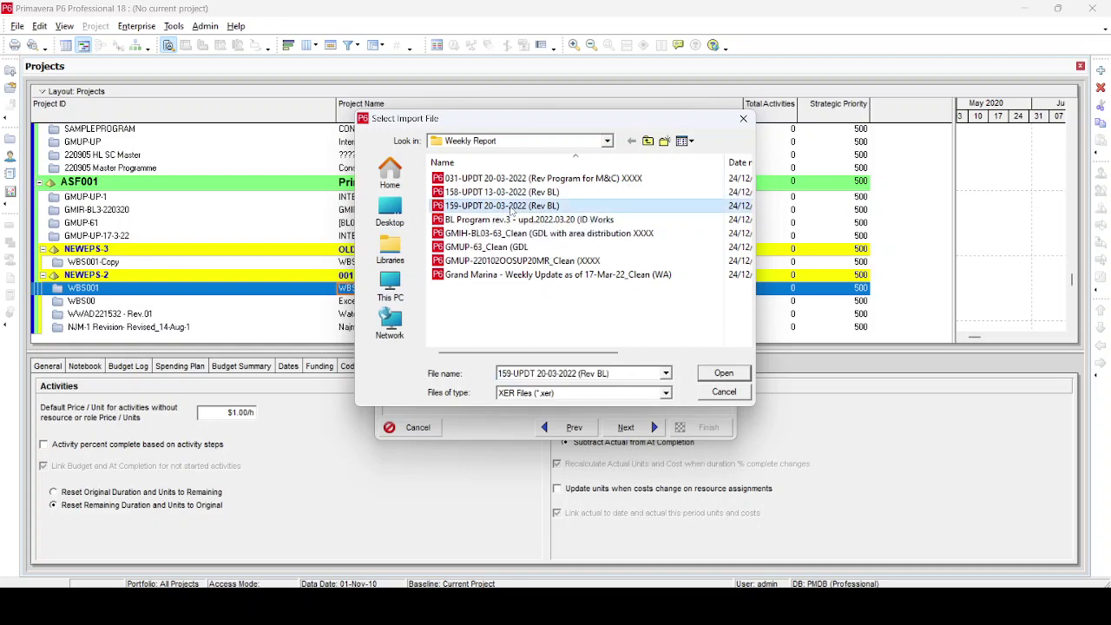
click(717, 373)
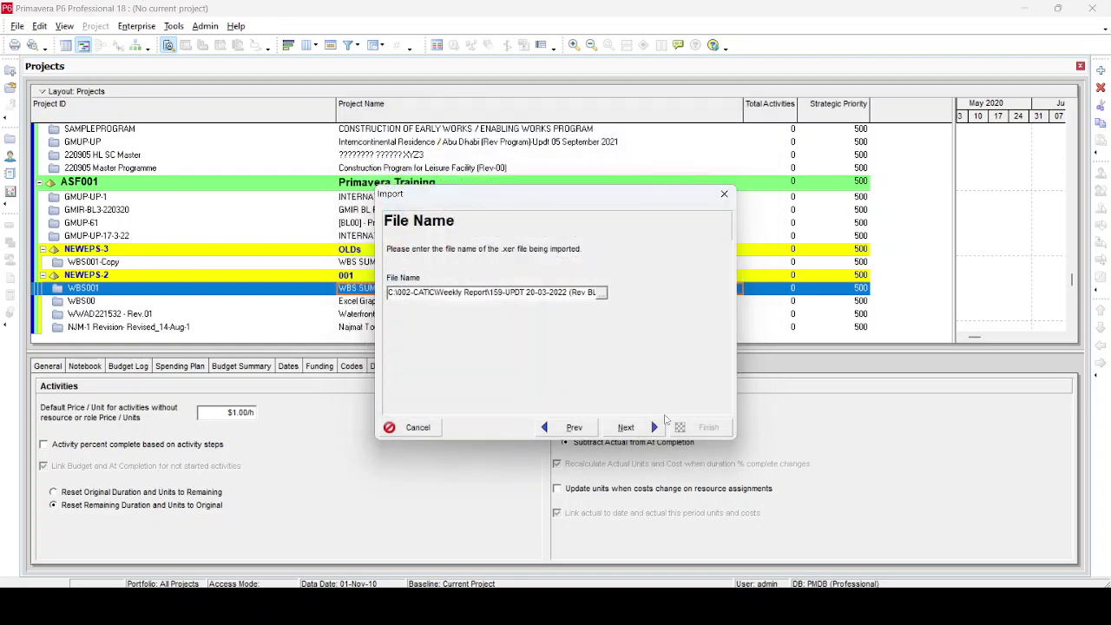
click(631, 427)
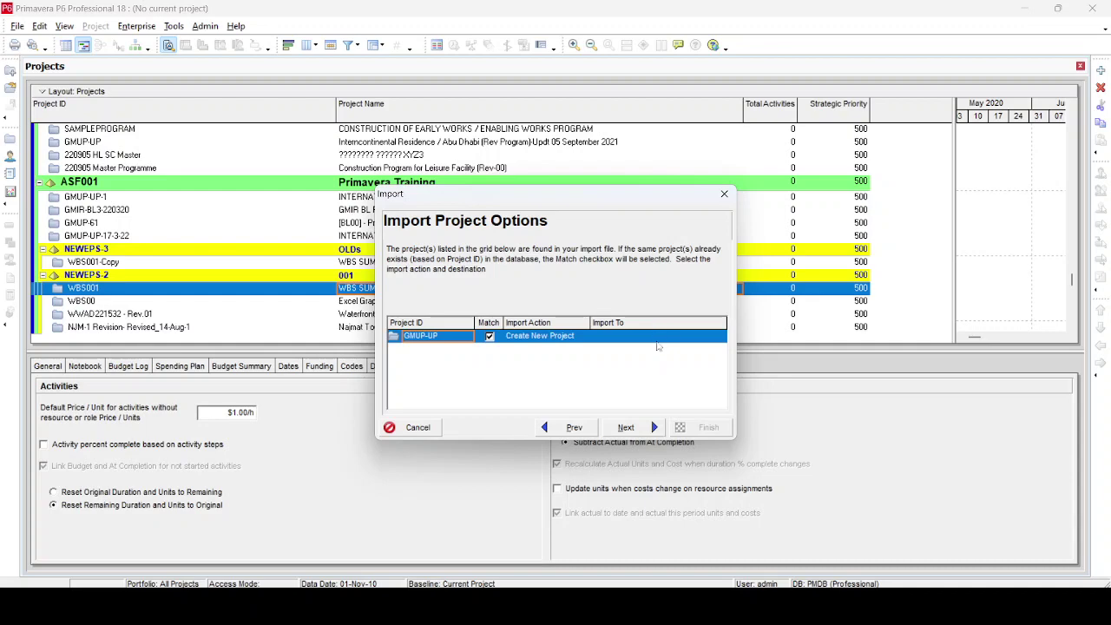
Set the import destination to the NEWEPS-2 (001) EPS node.
click(658, 340)
click(659, 340)
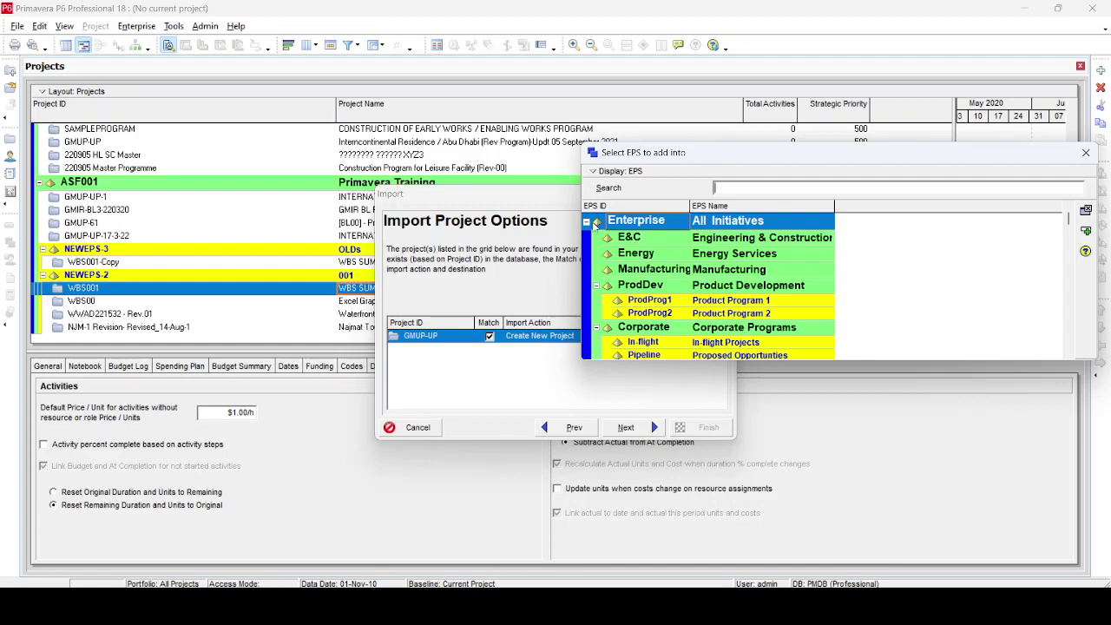
click(587, 224)
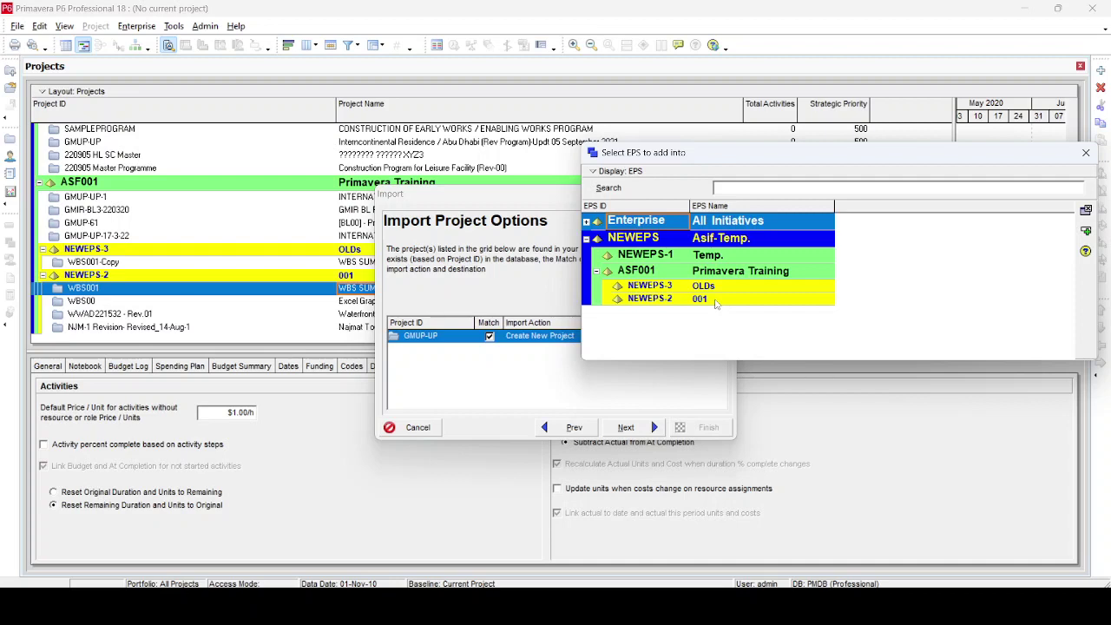
click(716, 301)
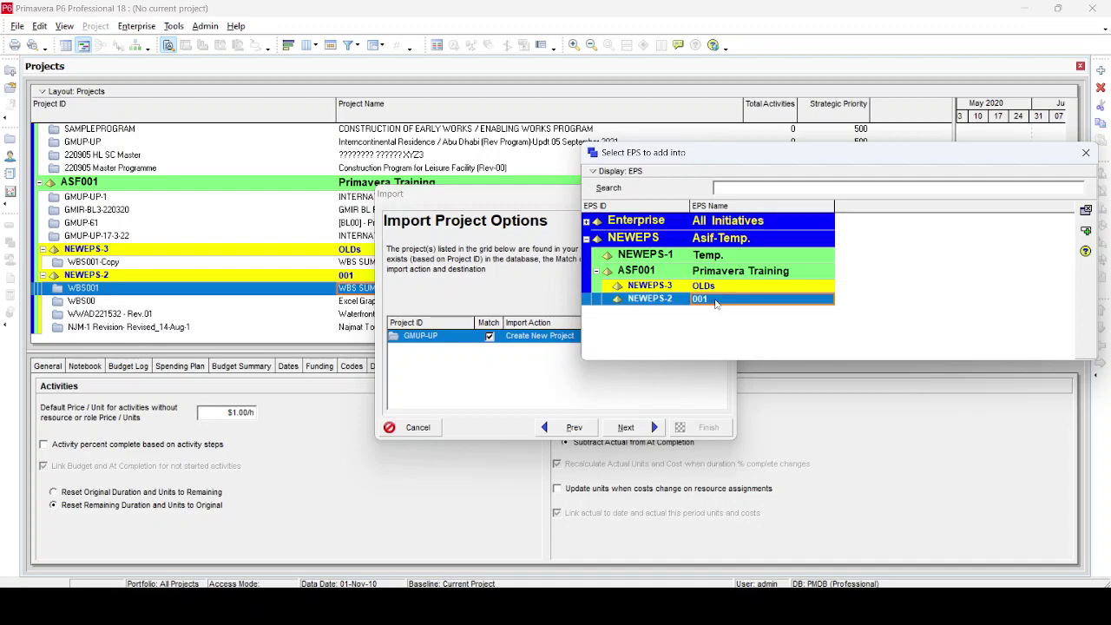
click(1086, 232)
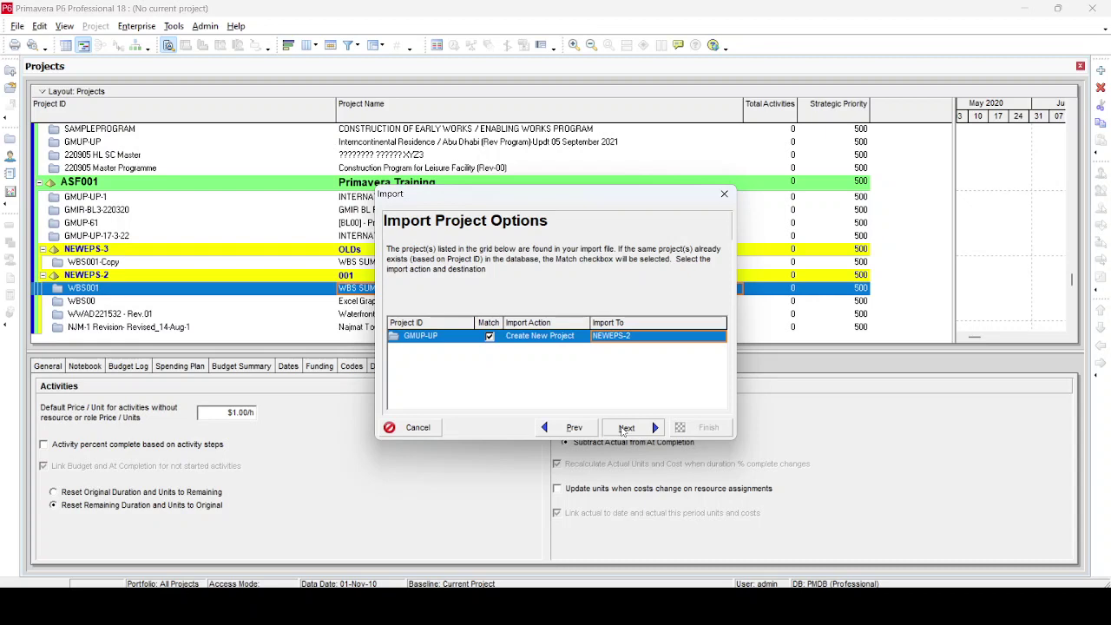
Finish the import, creating GMUP-UP-4 with 6728 activities, and dismiss the result summary.
click(624, 429)
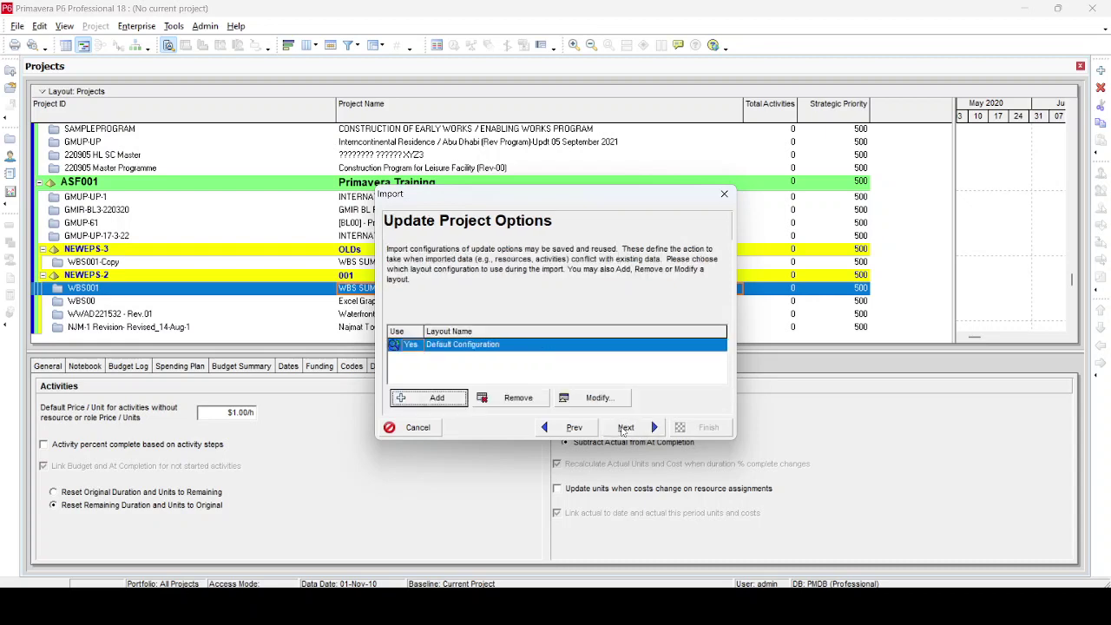
click(623, 429)
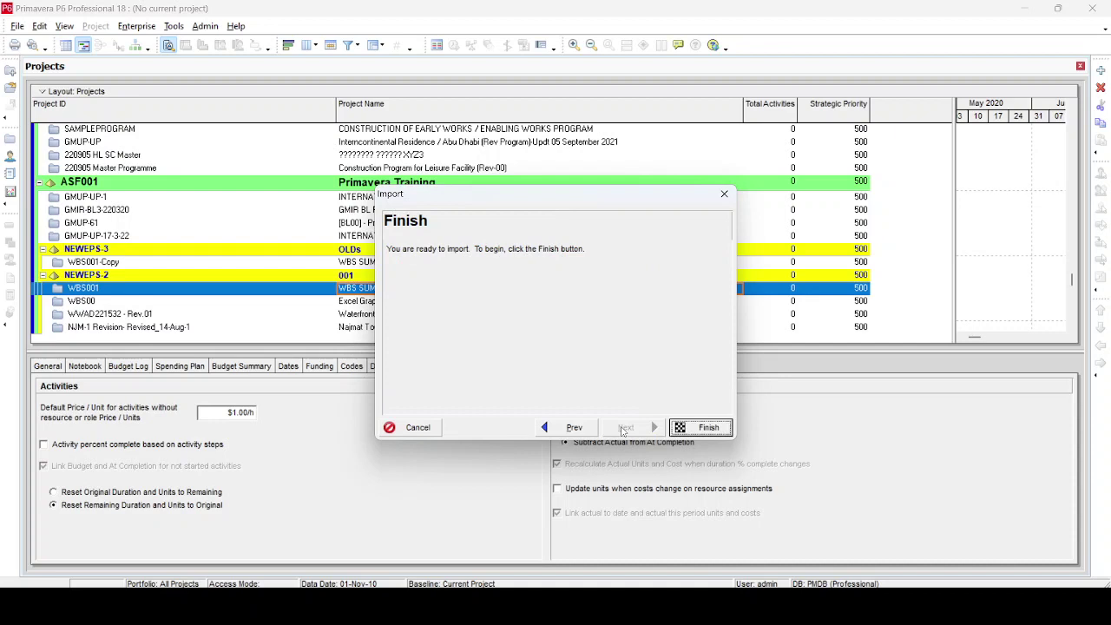
click(717, 427)
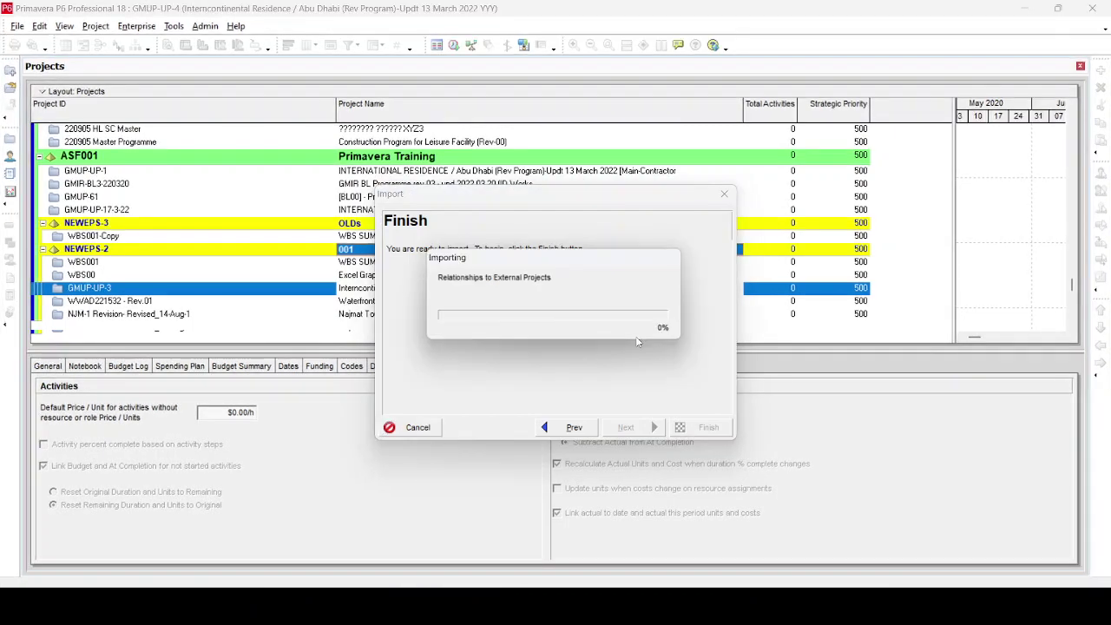
click(715, 431)
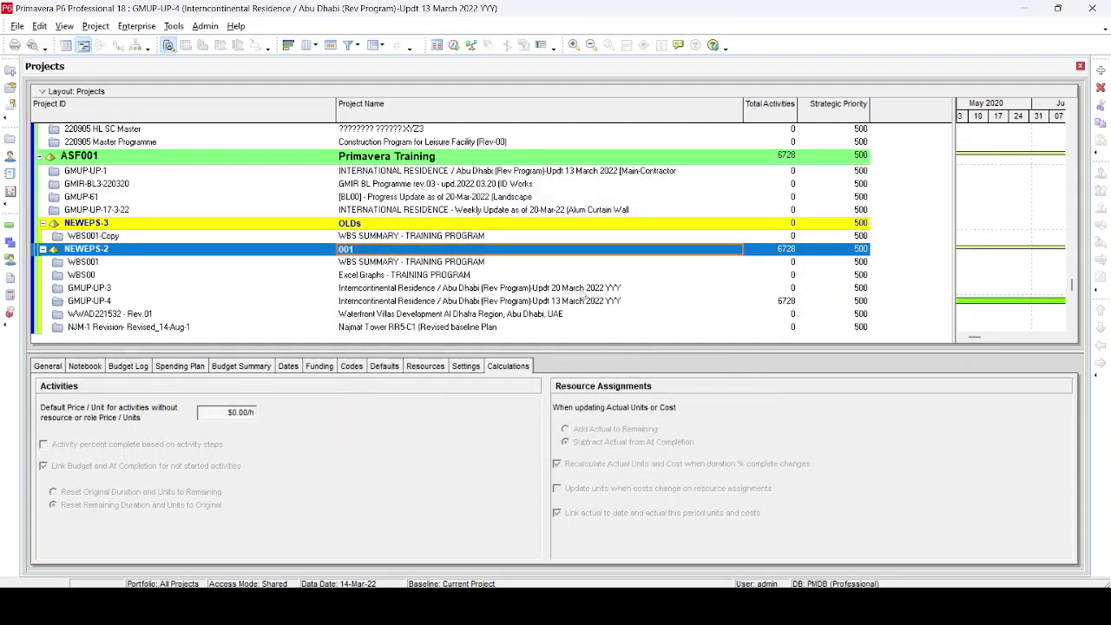
Open the imported GMUP-UP-4 project and scroll its activity table to the top.
click(585, 289)
click(583, 303)
right_click(584, 303)
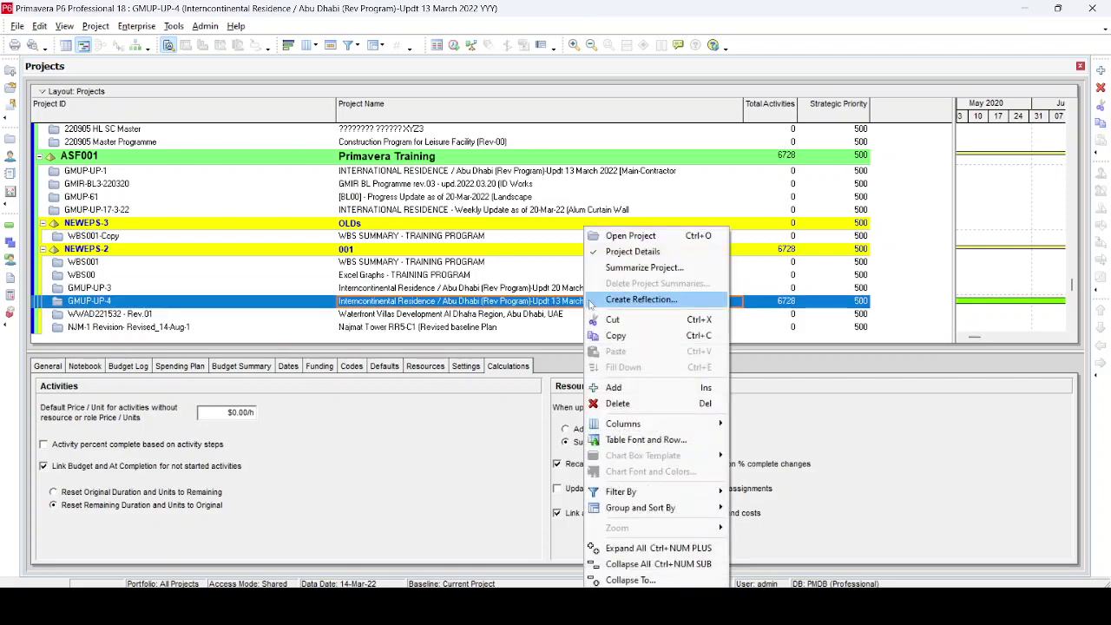
click(632, 236)
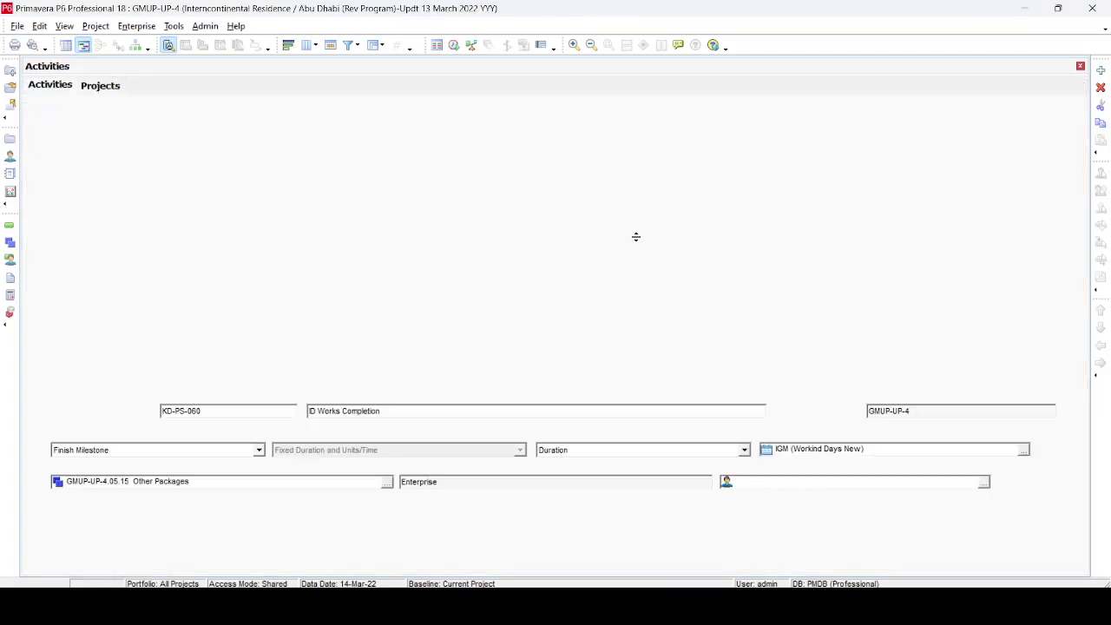
scroll(632, 236, up, 5)
scroll(632, 236, up, 1)
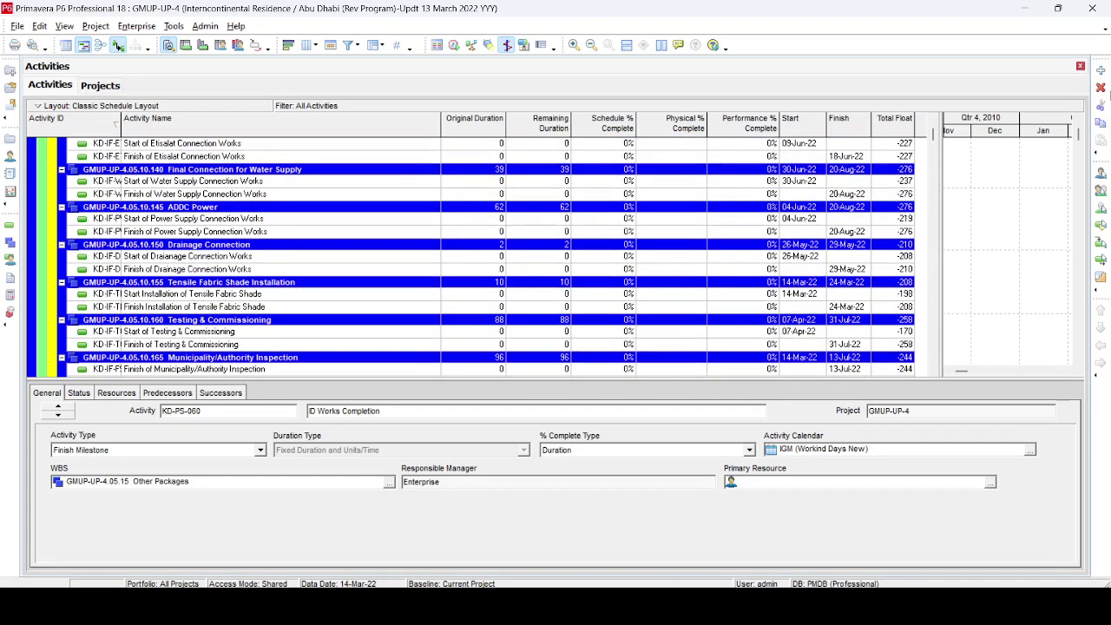
drag(933, 137, 934, 127)
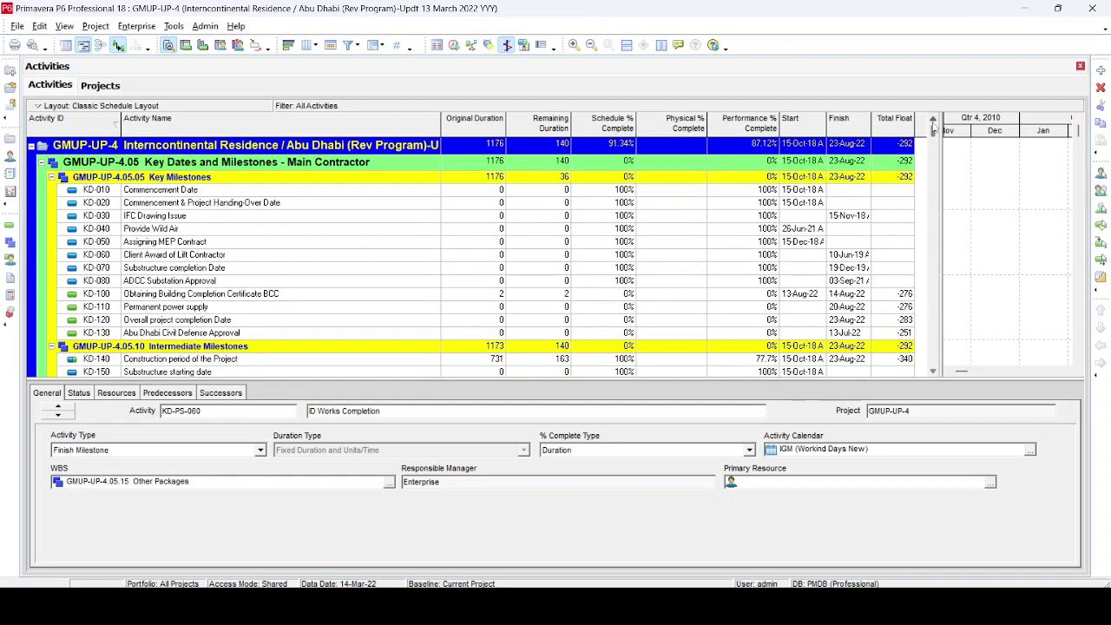
Reschedule GMUP-UP-4 at the 14-Mar-22 data date.
key(F9)
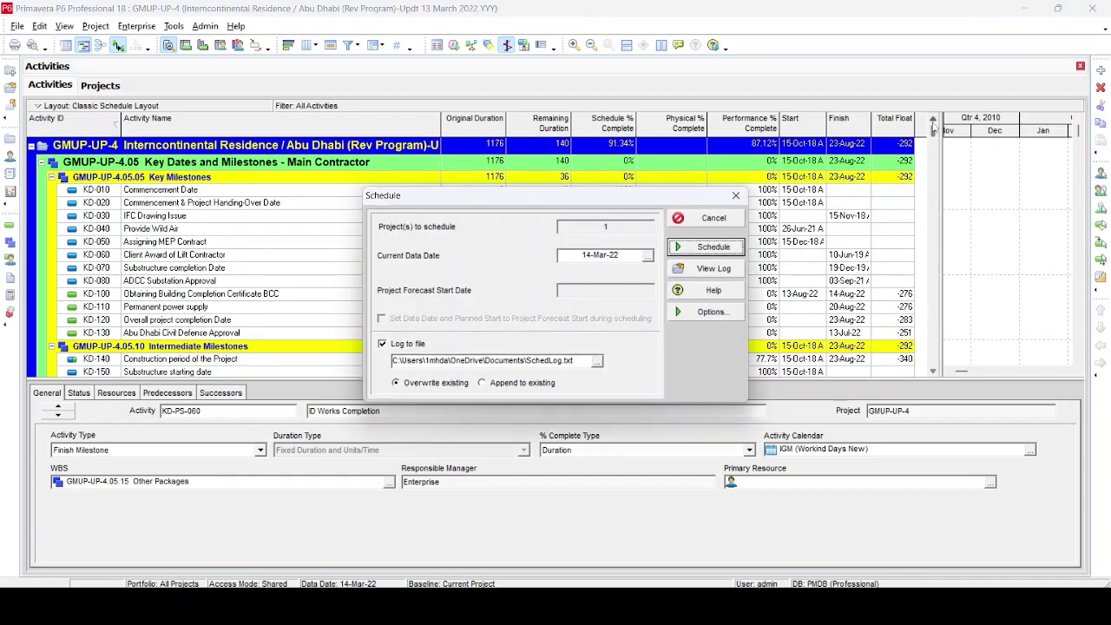
click(701, 251)
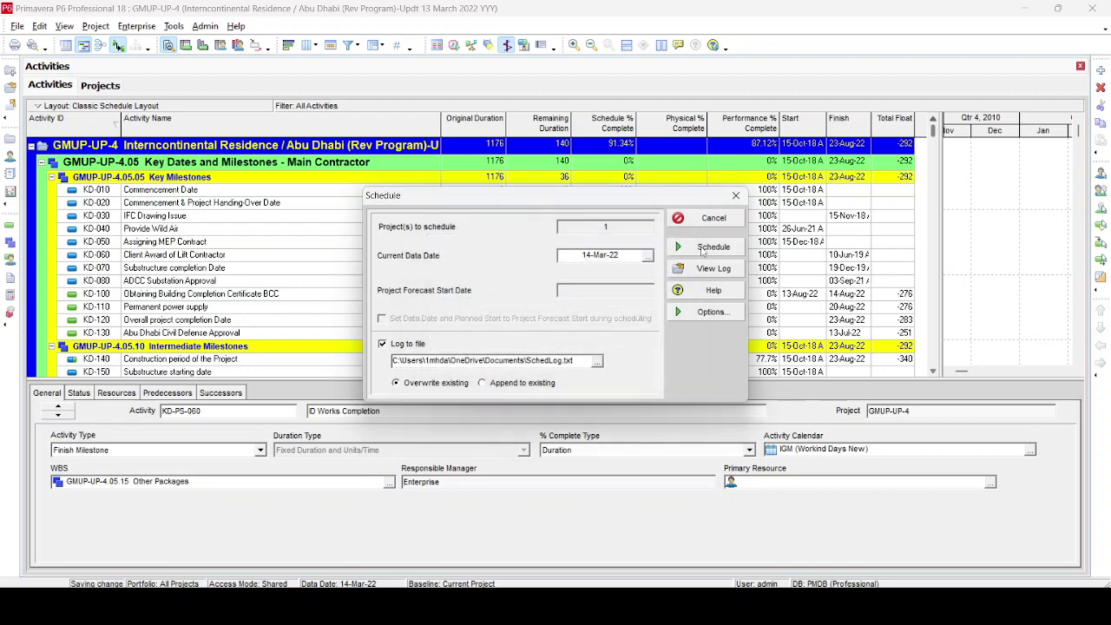
click(713, 217)
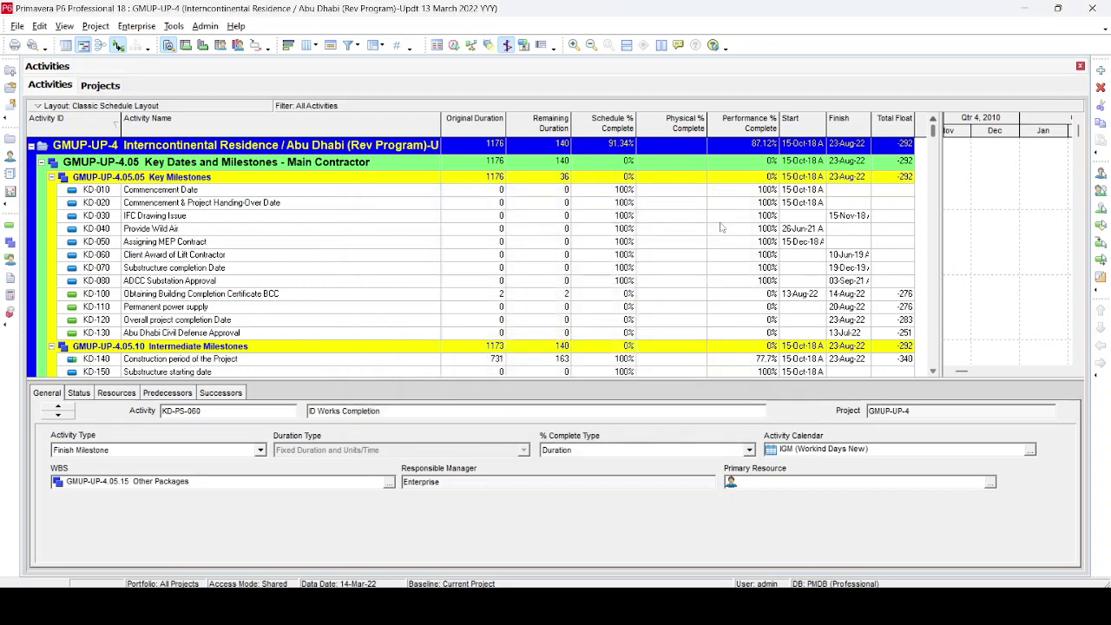
Close all open projects and return to the Projects list, selecting GMUP-UP-3.
click(18, 27)
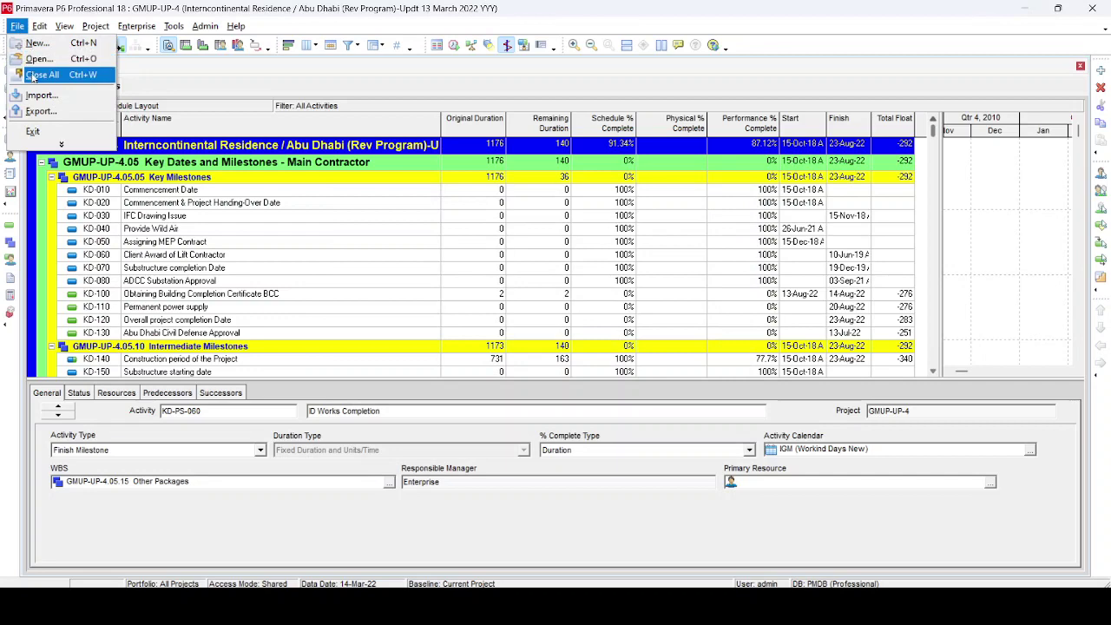
click(35, 76)
click(514, 328)
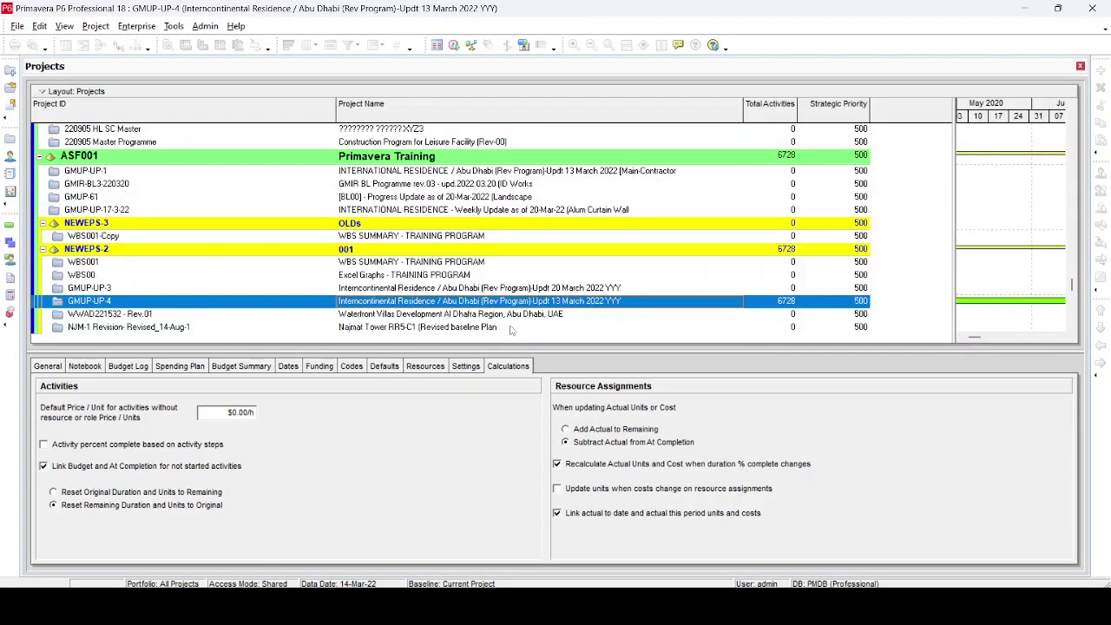
click(577, 289)
Open GMUP-UP-3 from the Projects list to show its activities.
right_click(576, 291)
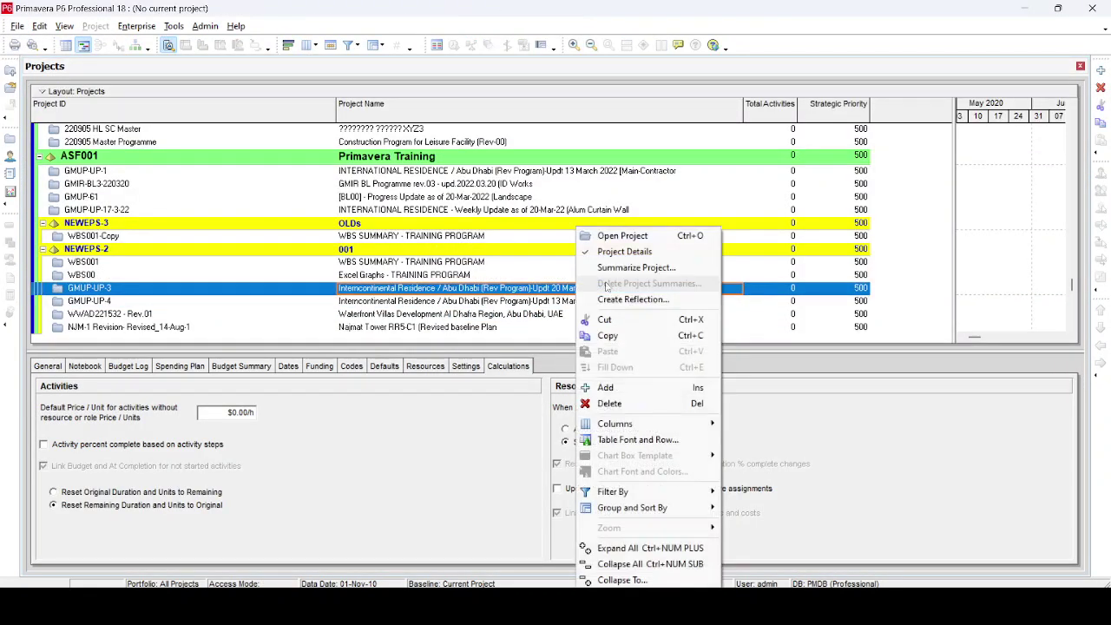
click(623, 234)
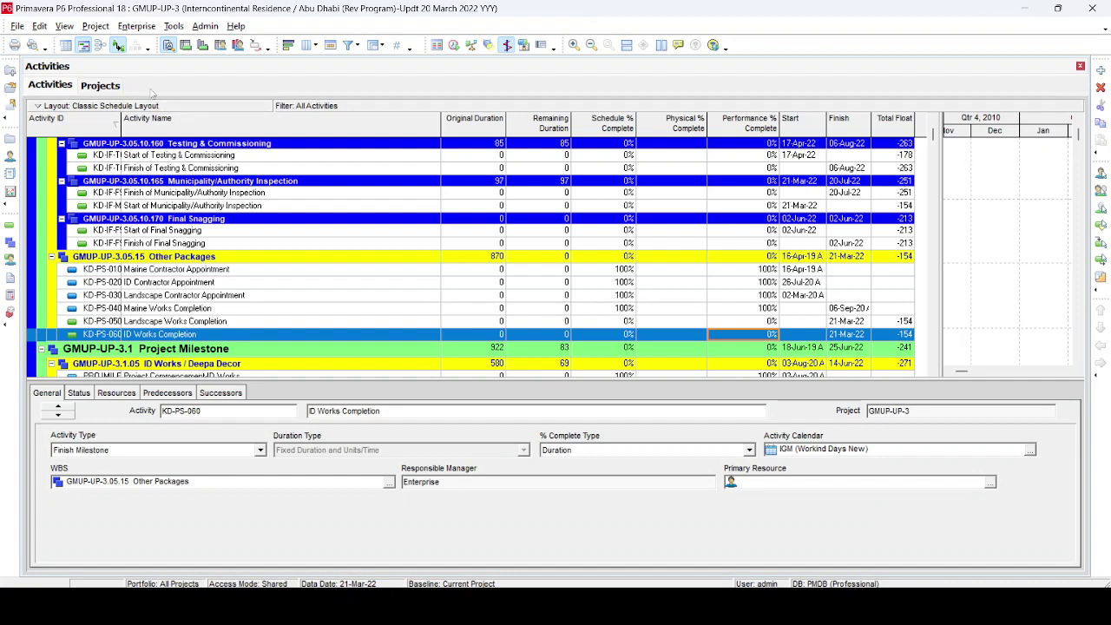
In Maintain Baselines, add a baseline by converting another project.
click(96, 26)
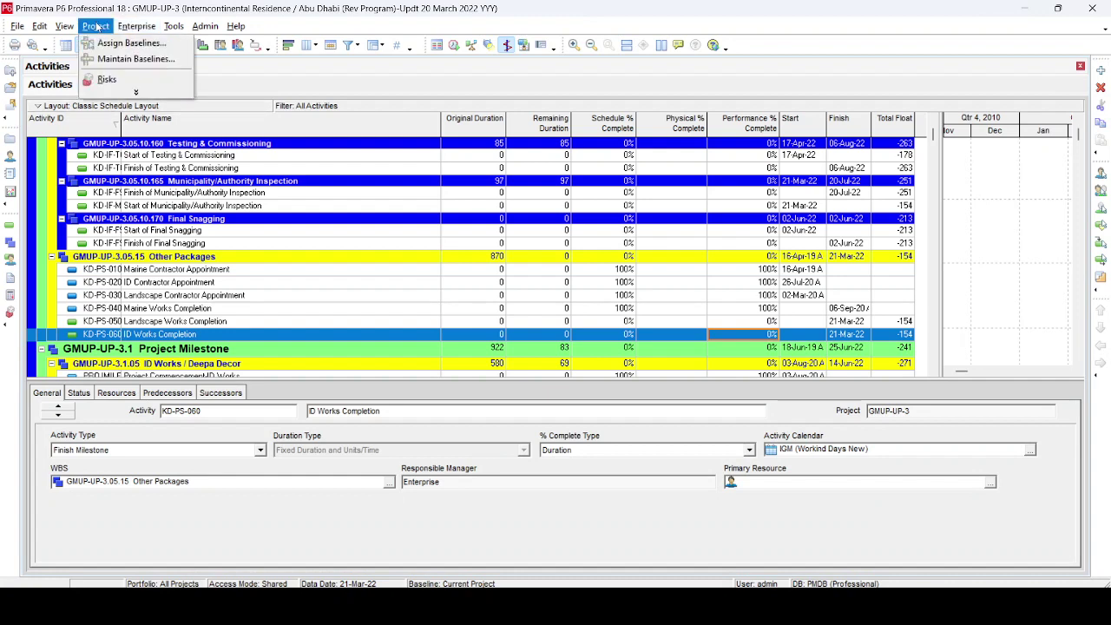
click(134, 59)
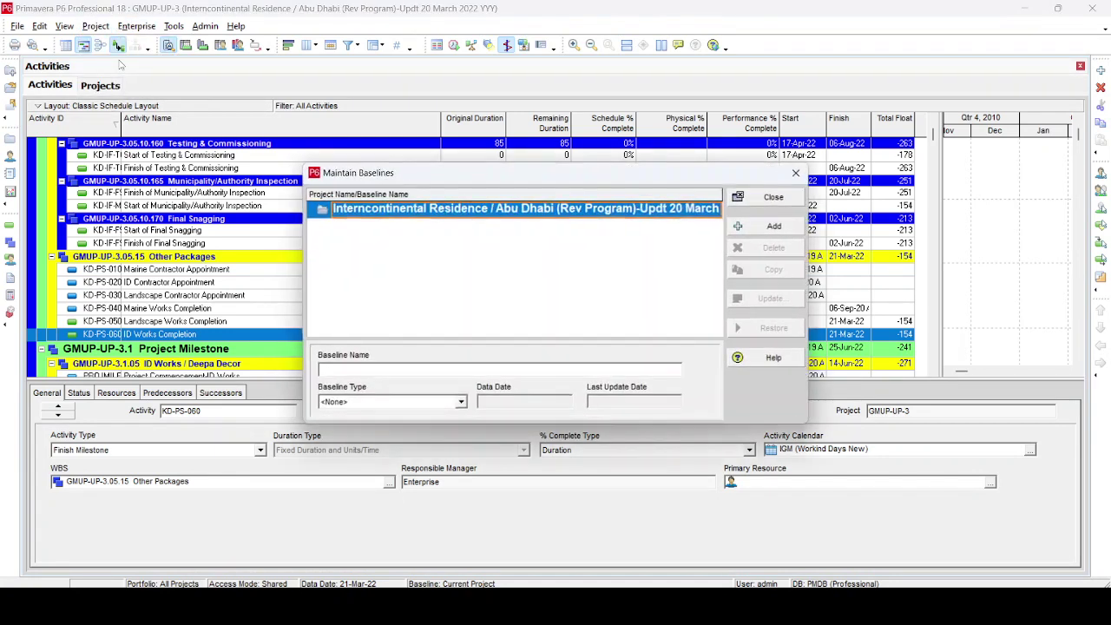
click(784, 230)
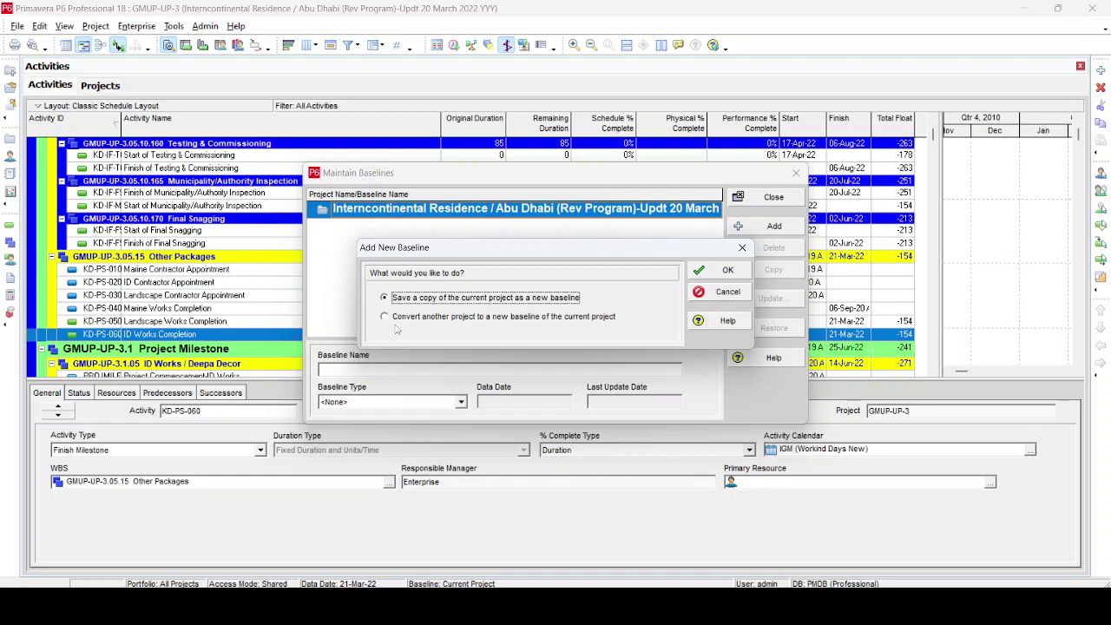
click(391, 317)
Convert GMUP-UP-4 into a new GMUP-UP-3 baseline and close the baseline list.
click(720, 270)
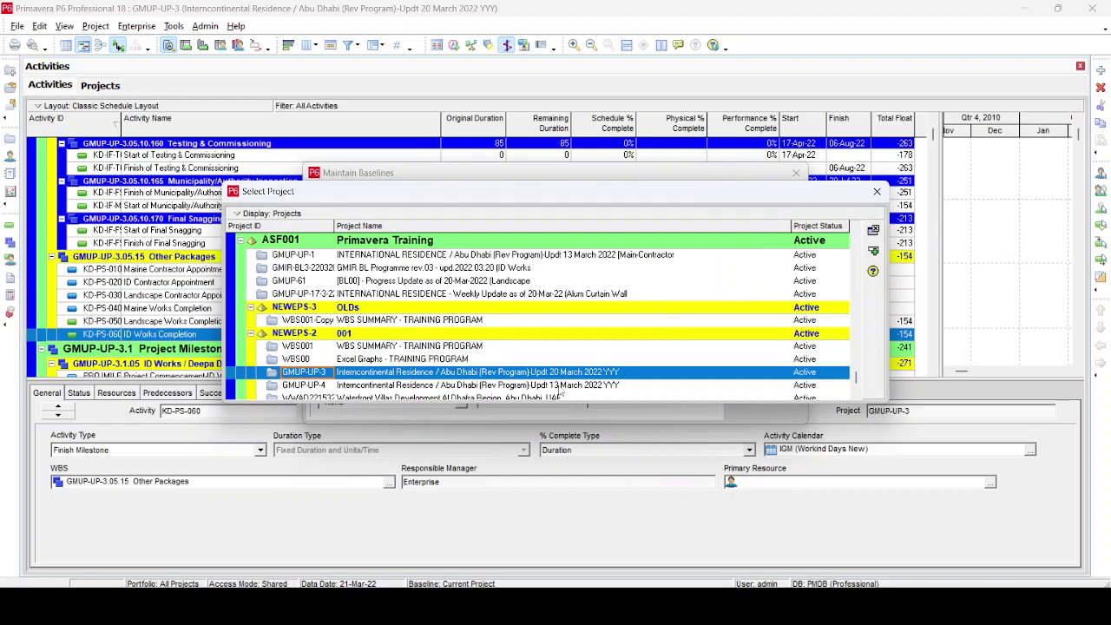
click(568, 386)
scroll(571, 380, down, 1)
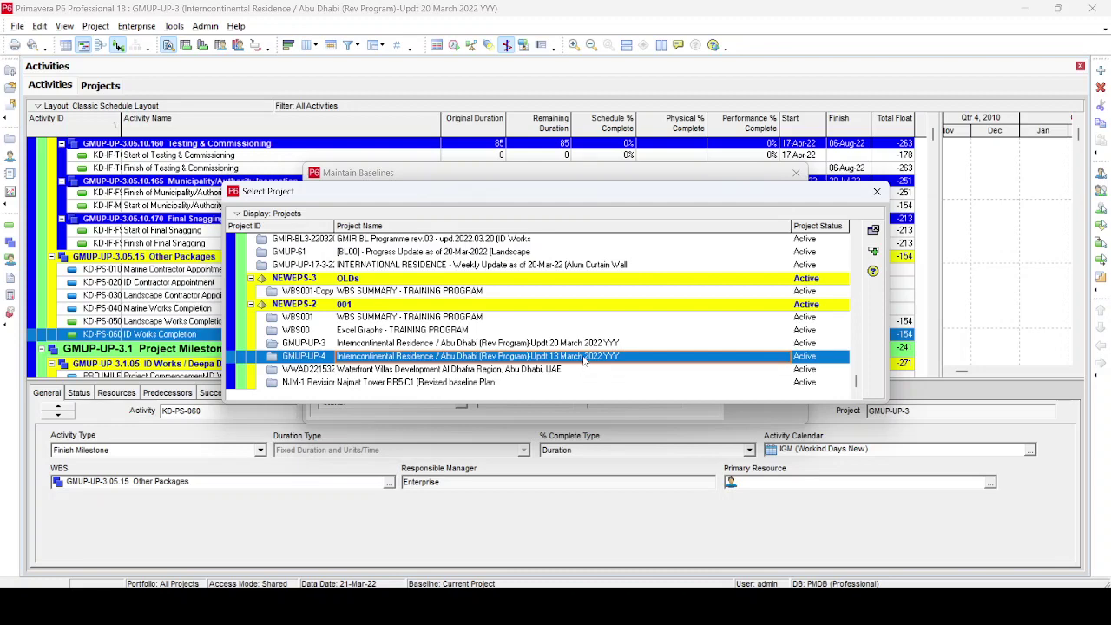
click(874, 251)
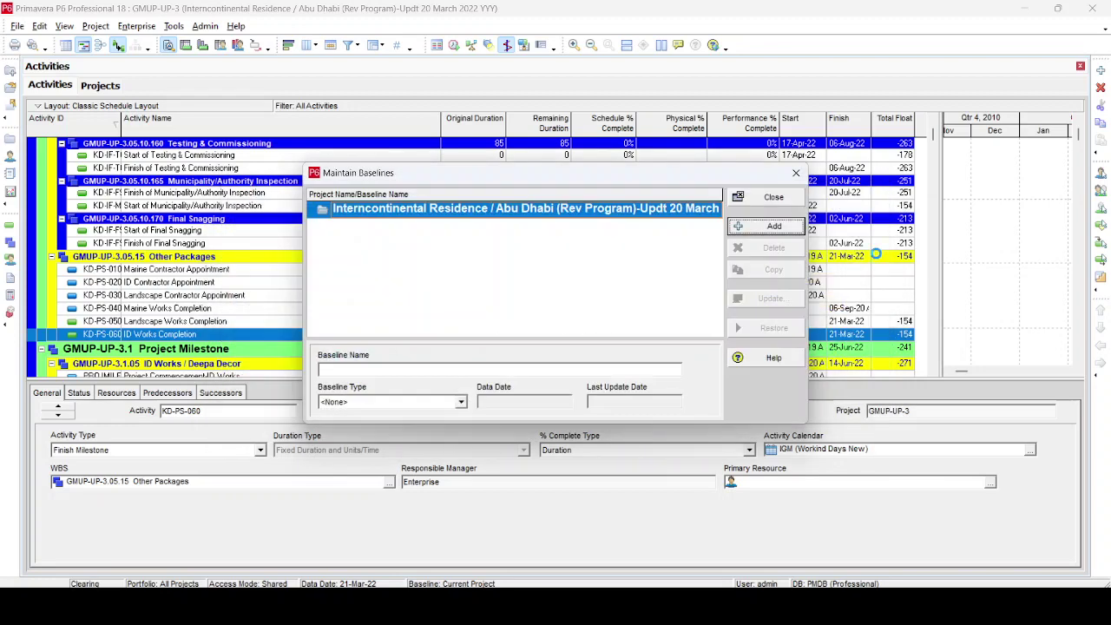
click(768, 226)
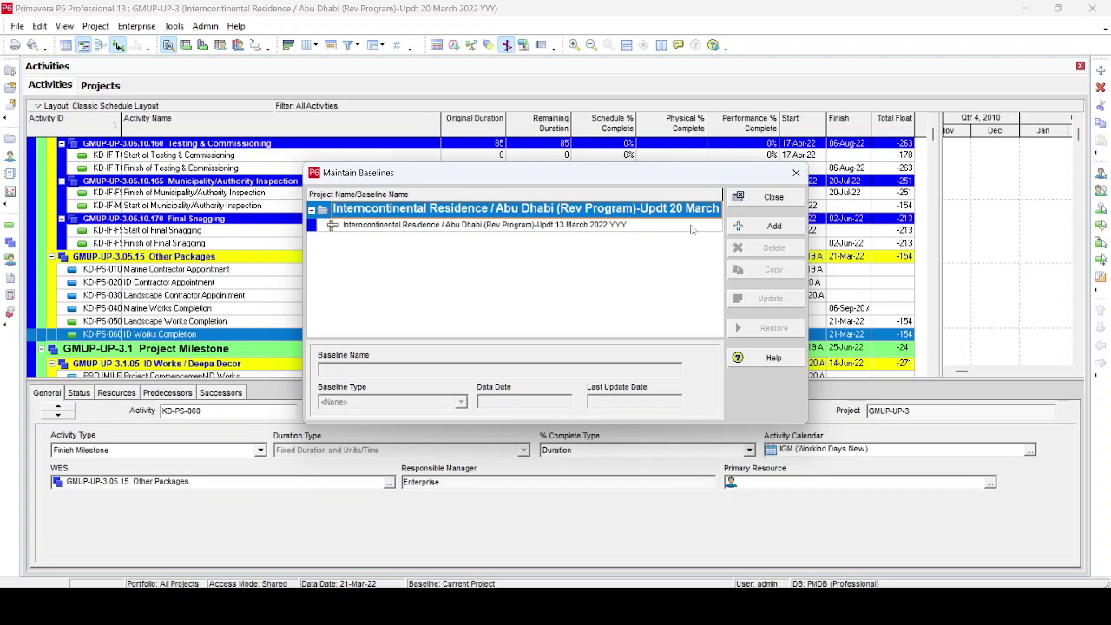
click(767, 202)
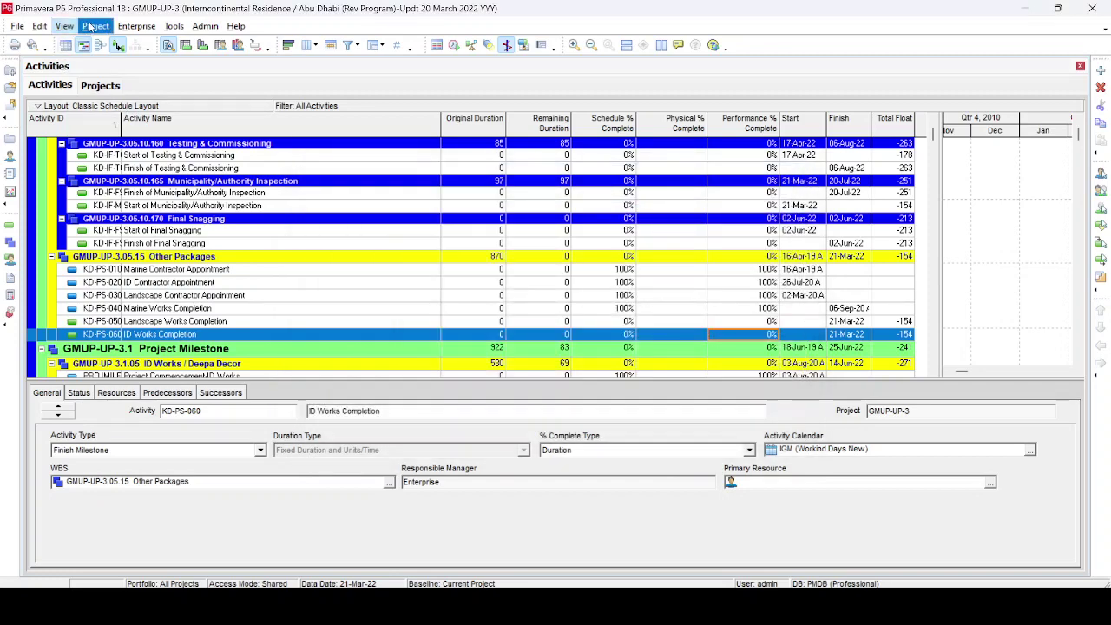
Assign the Updt 13 March 2022 baseline as both project and primary baseline.
click(95, 26)
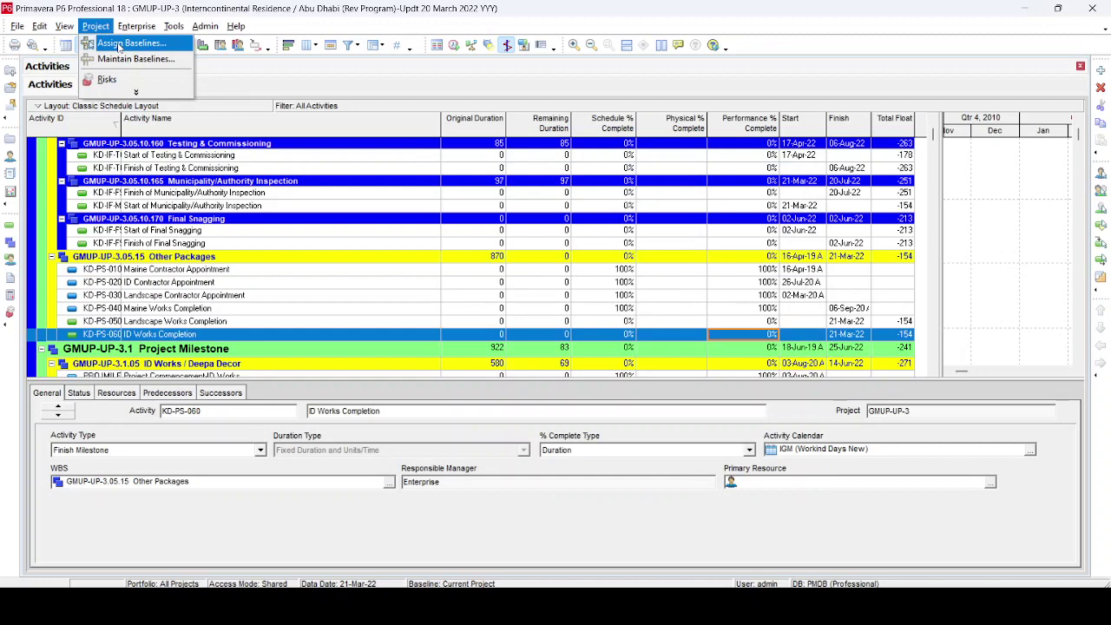
click(120, 48)
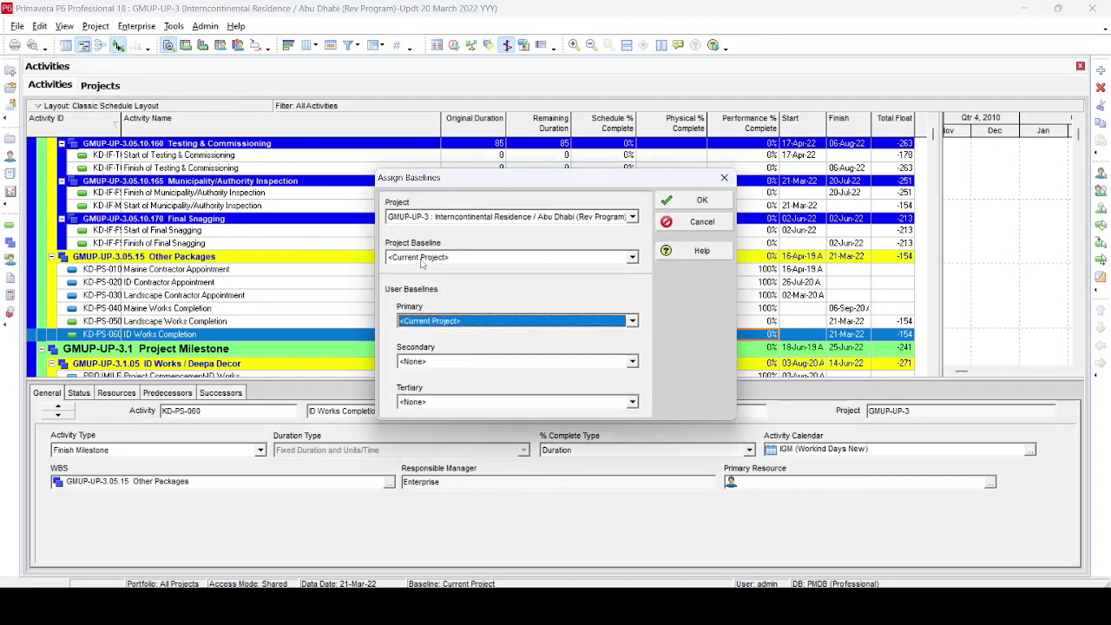
click(467, 259)
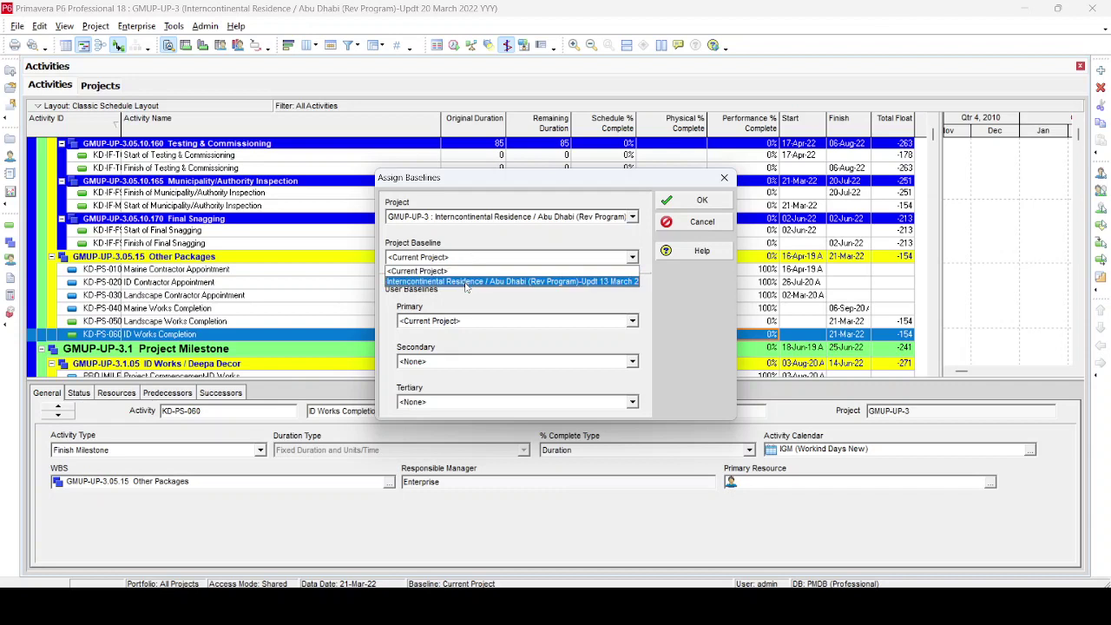
click(466, 283)
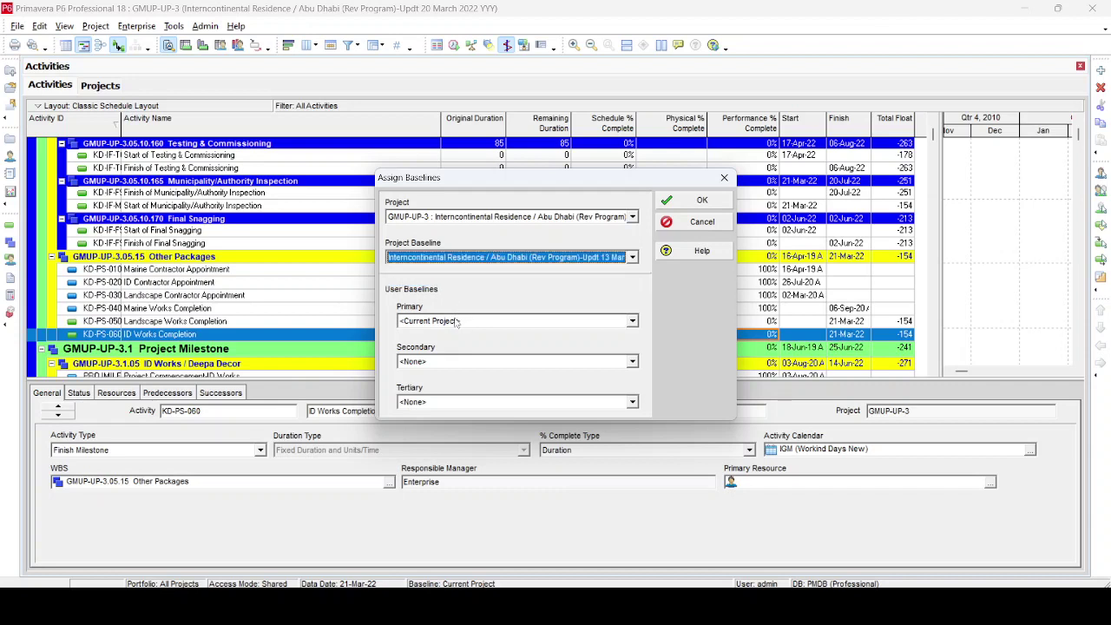
click(456, 323)
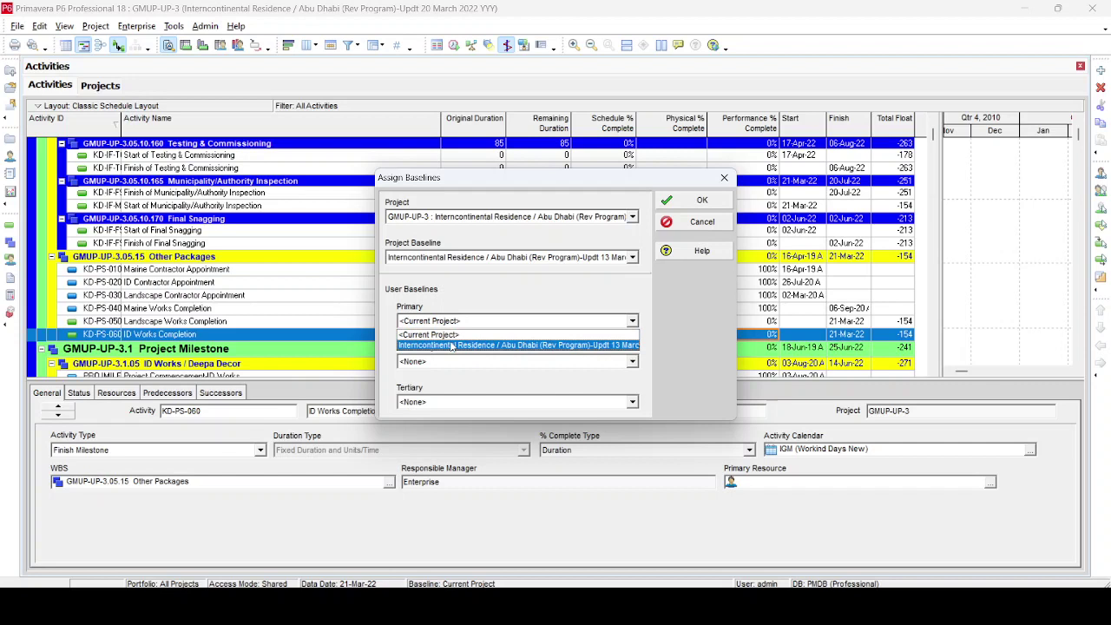
click(450, 346)
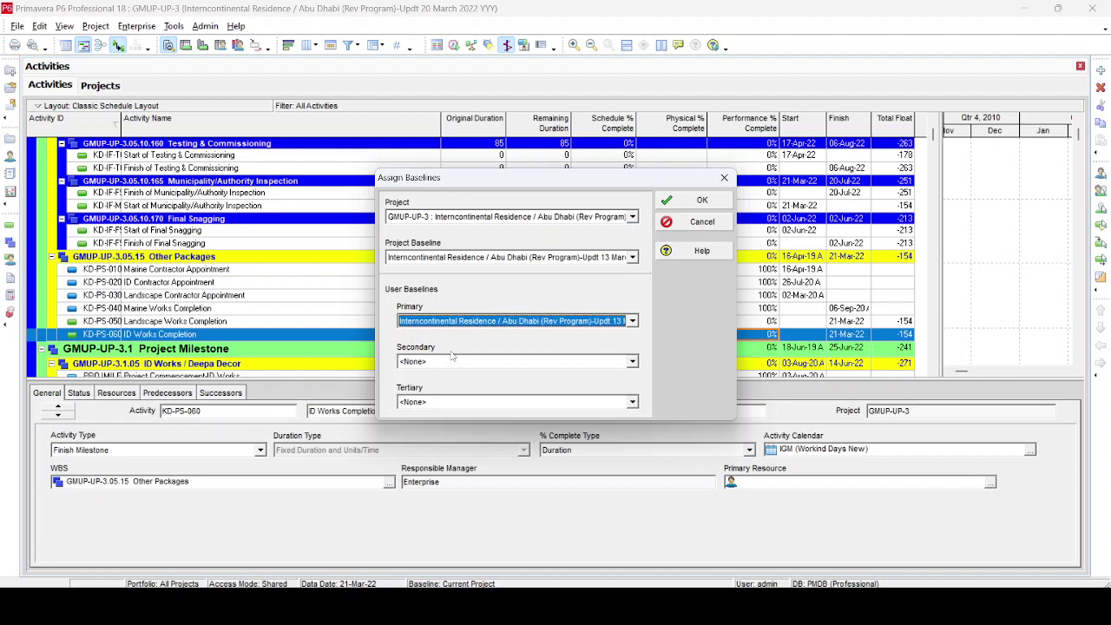
click(730, 206)
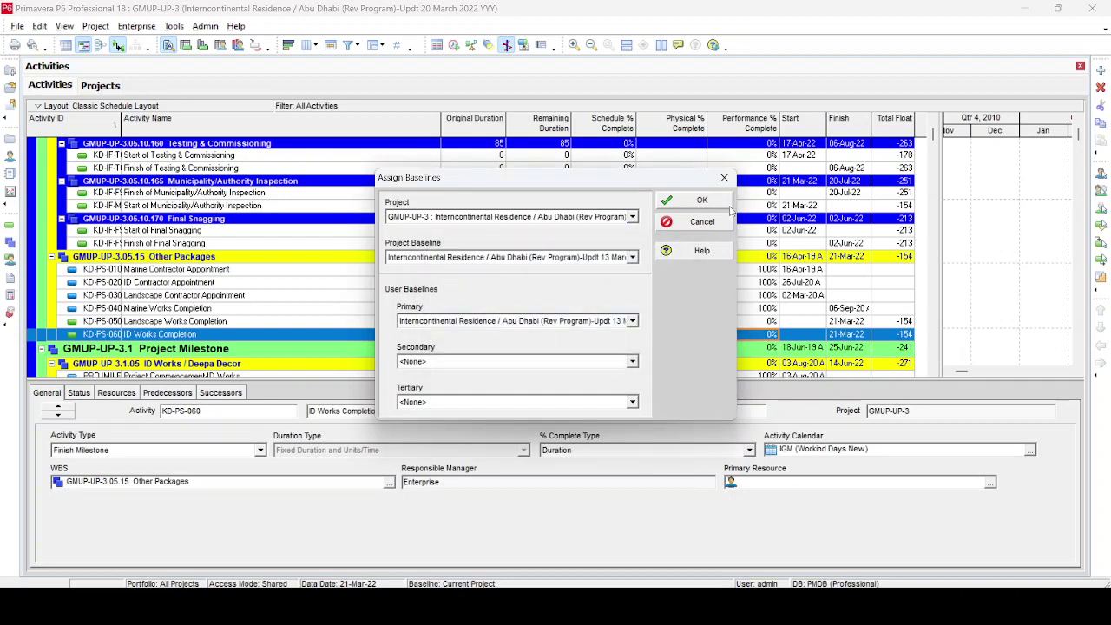
click(731, 206)
click(732, 206)
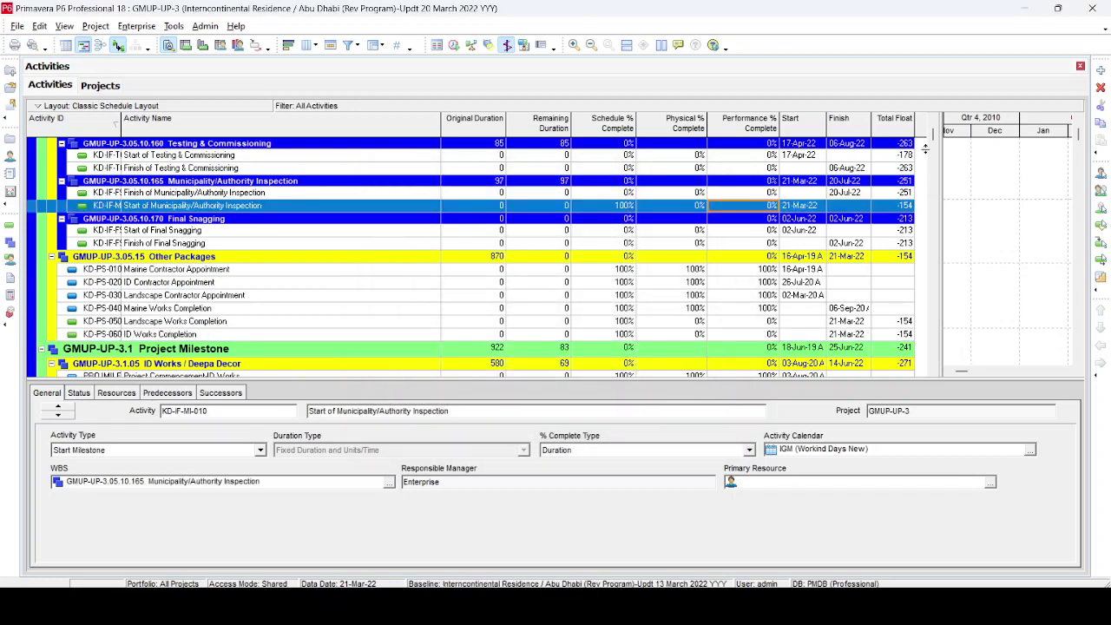
View the Periodic Achivement Filter's criteria: Finish within DD-7D to DD.
scroll(925, 152, up, 15)
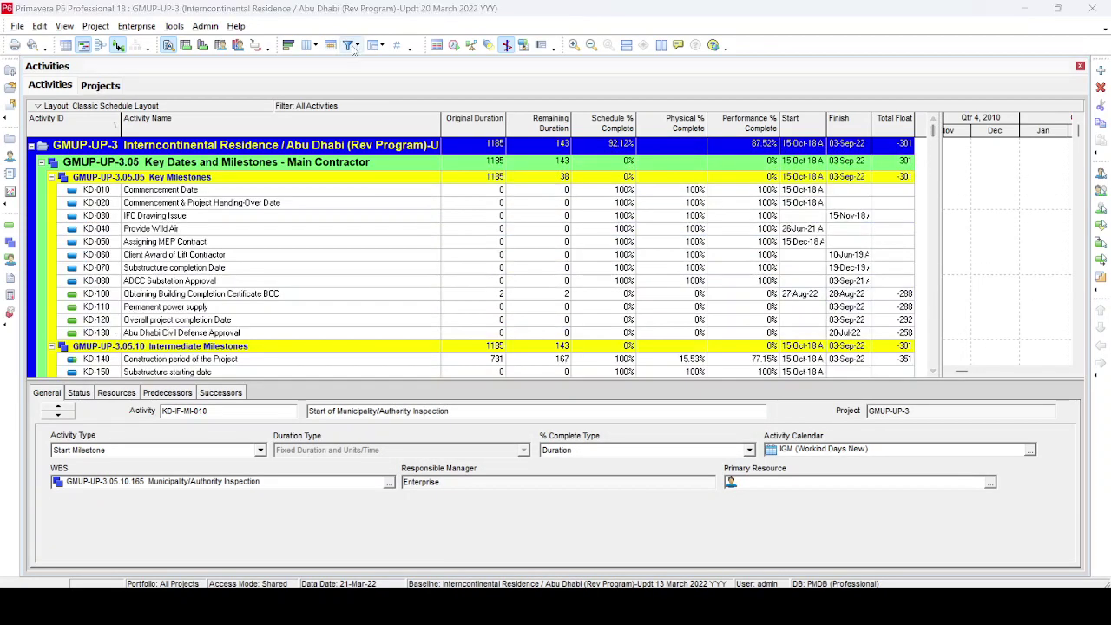
click(352, 47)
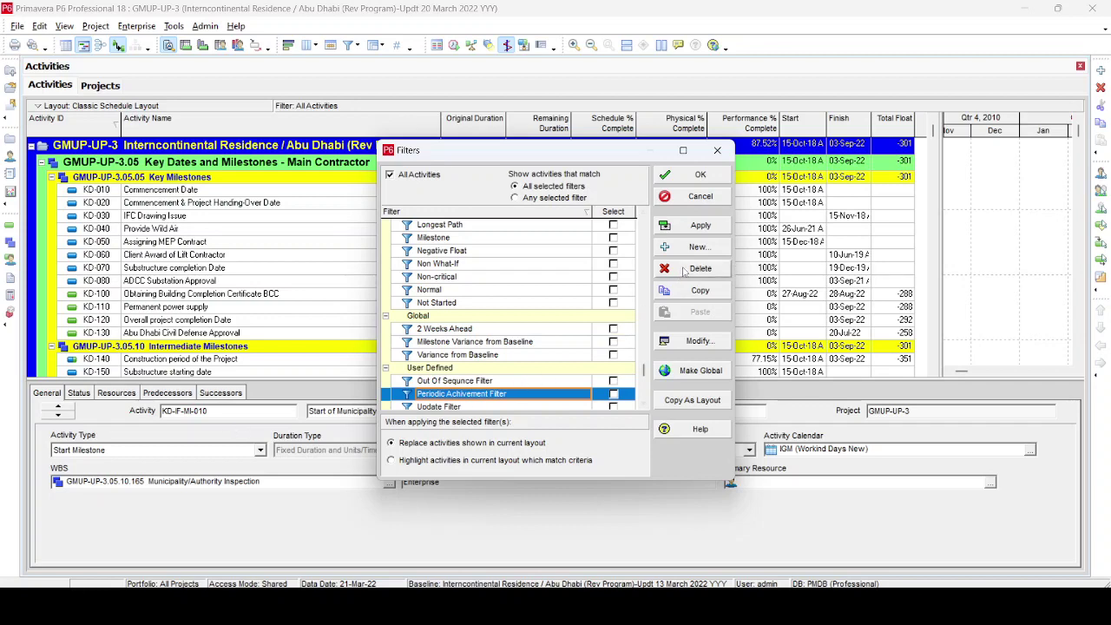
click(710, 342)
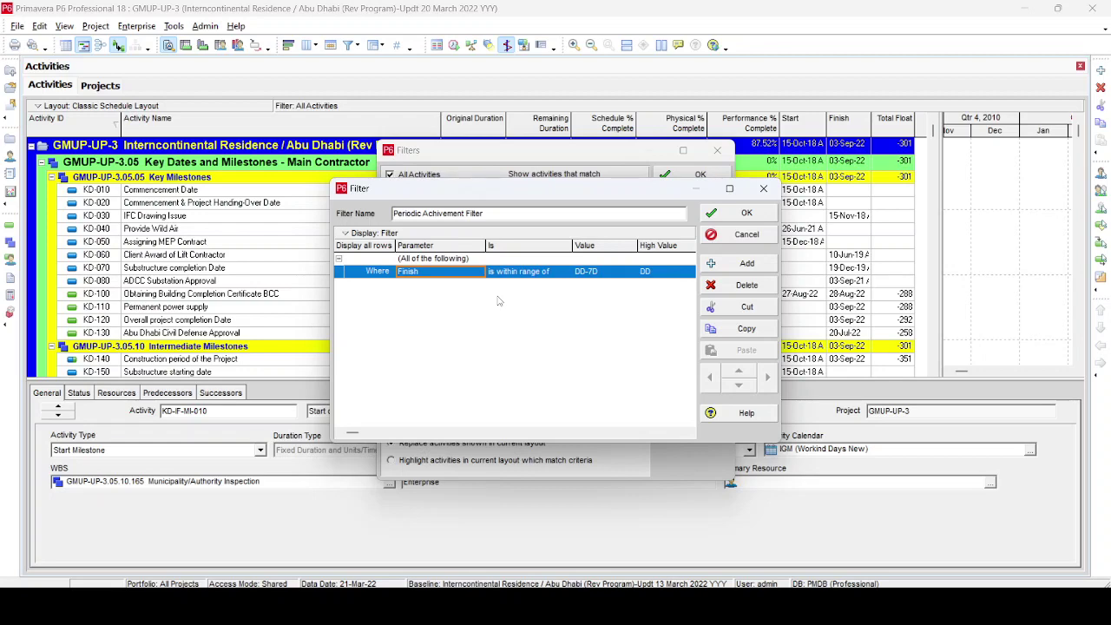
Apply the Periodic Achivement Filter, listing activities finishing around 14–20 Mar-22.
click(746, 213)
click(614, 394)
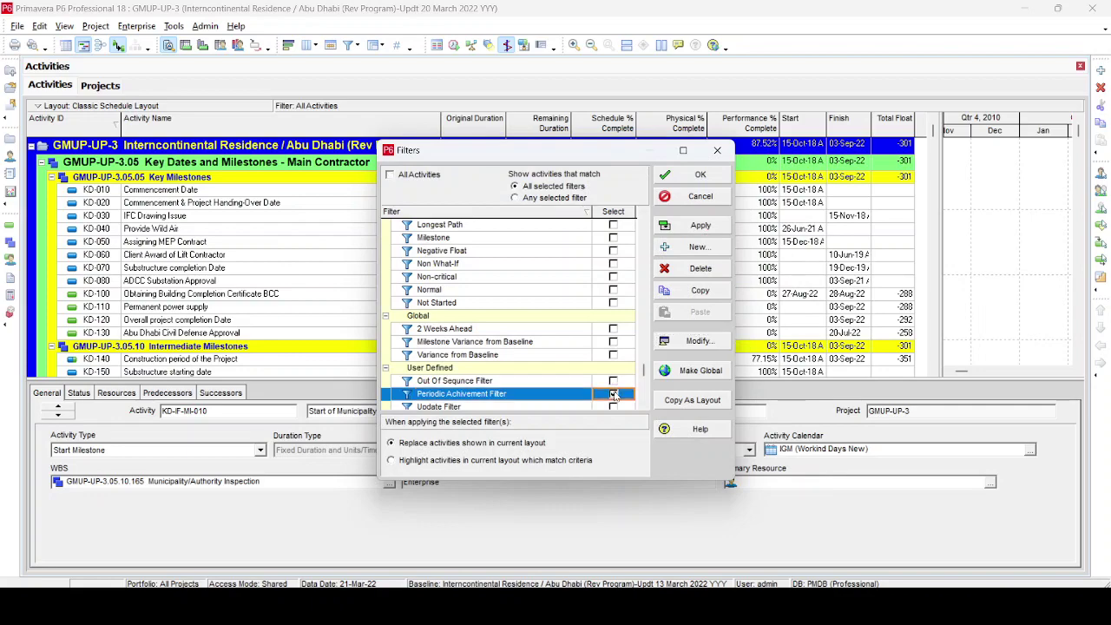
click(704, 225)
click(711, 176)
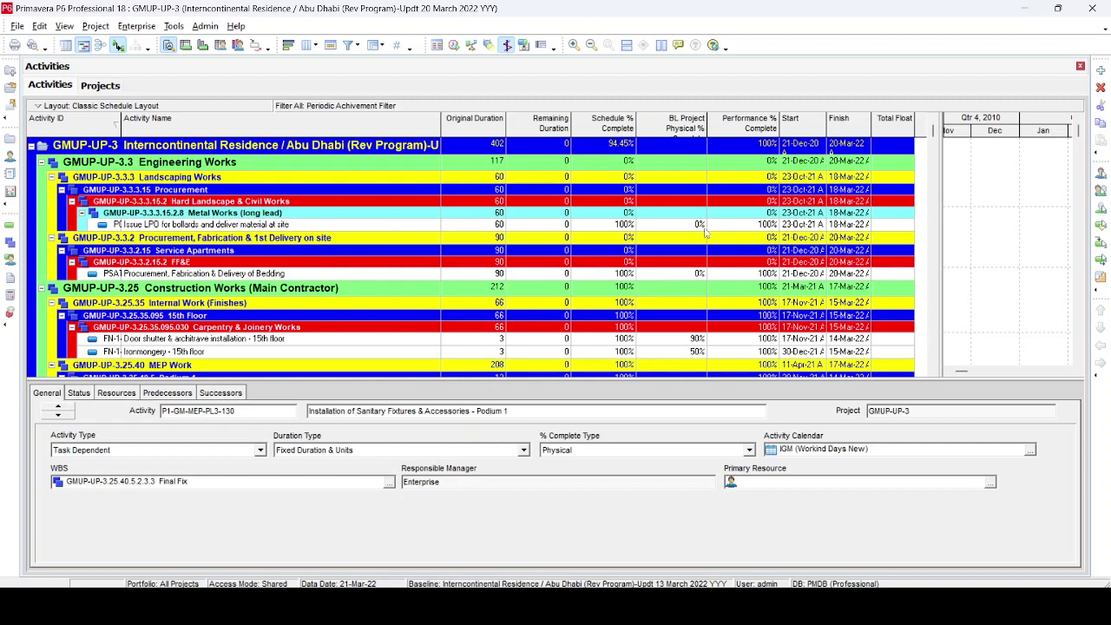
Auto-fit the BL Project Physical % Complete column, then review the filtered activities' baseline percentages (50%, 90%, 95%).
double_click(715, 136)
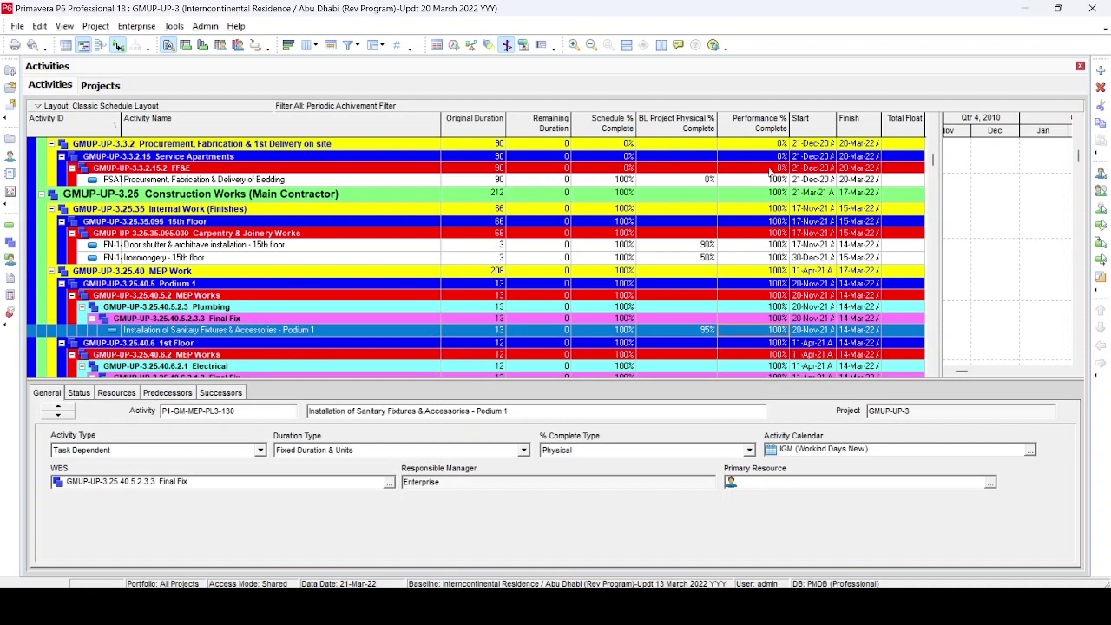
click(728, 260)
scroll(728, 261, down, 2)
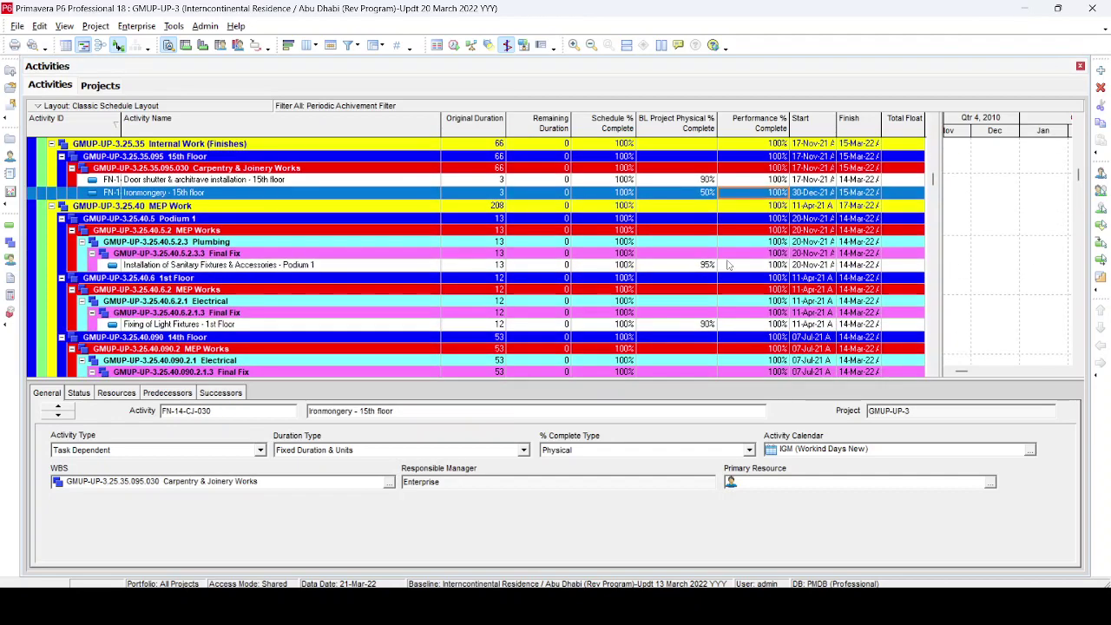
scroll(729, 261, down, 2)
scroll(728, 264, down, 6)
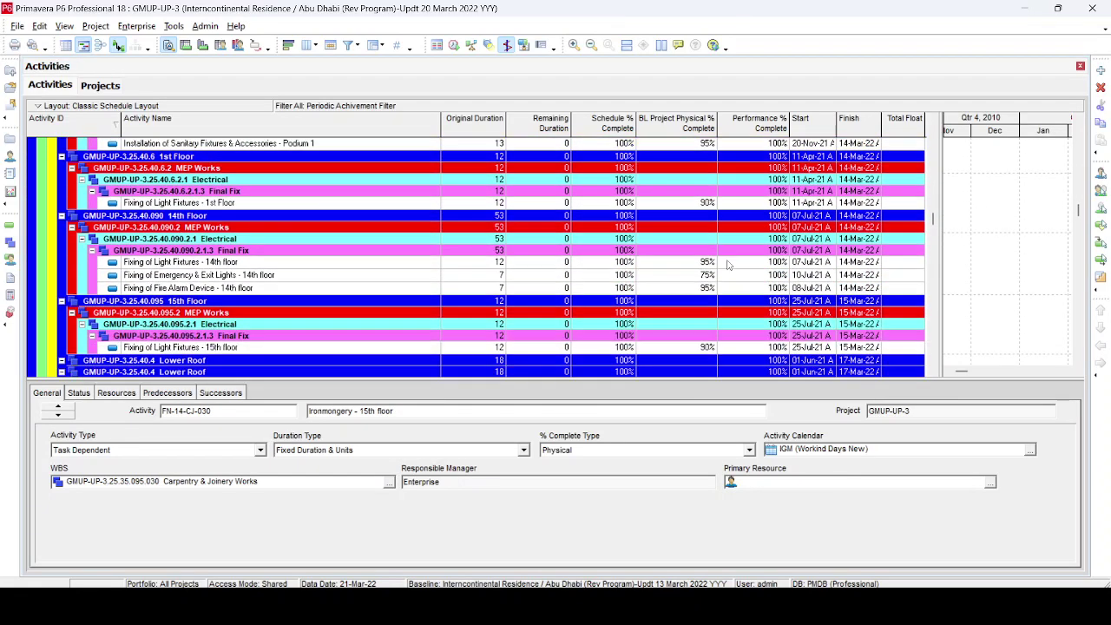